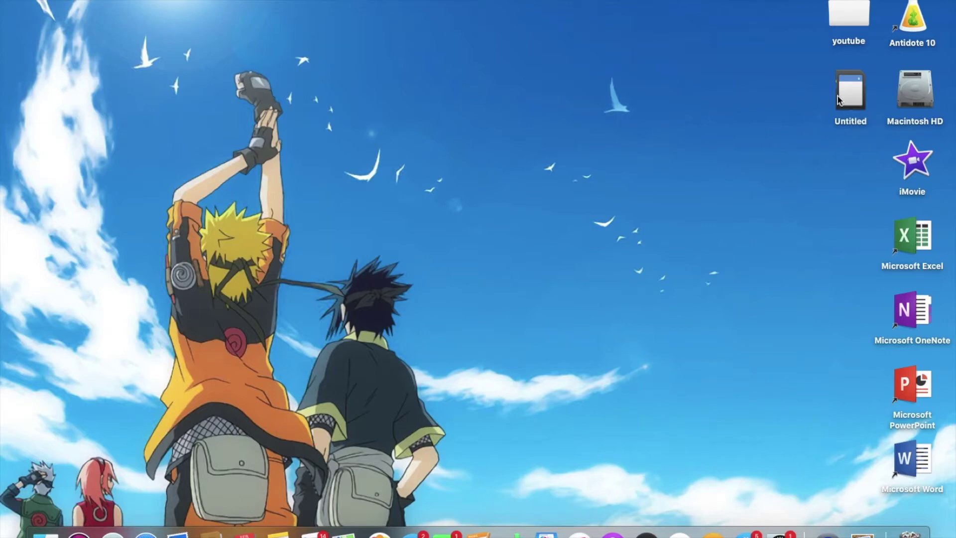
# Copy clips MVI_2135–MVI_2140 from the Untitled card's DCIM > 100CANON folder into the youtube folder.
pyautogui.doubleClick(862, 93)
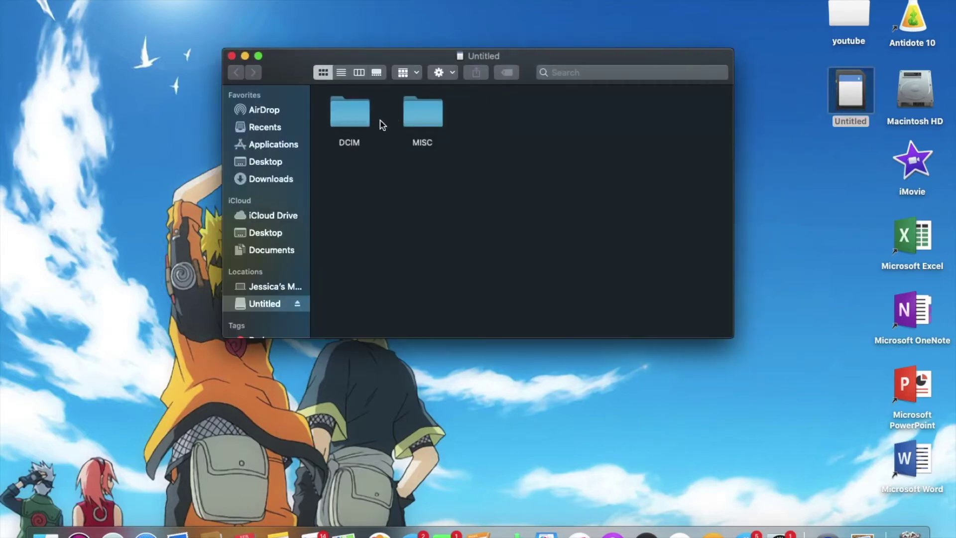
pyautogui.doubleClick(364, 120)
pyautogui.doubleClick(364, 120)
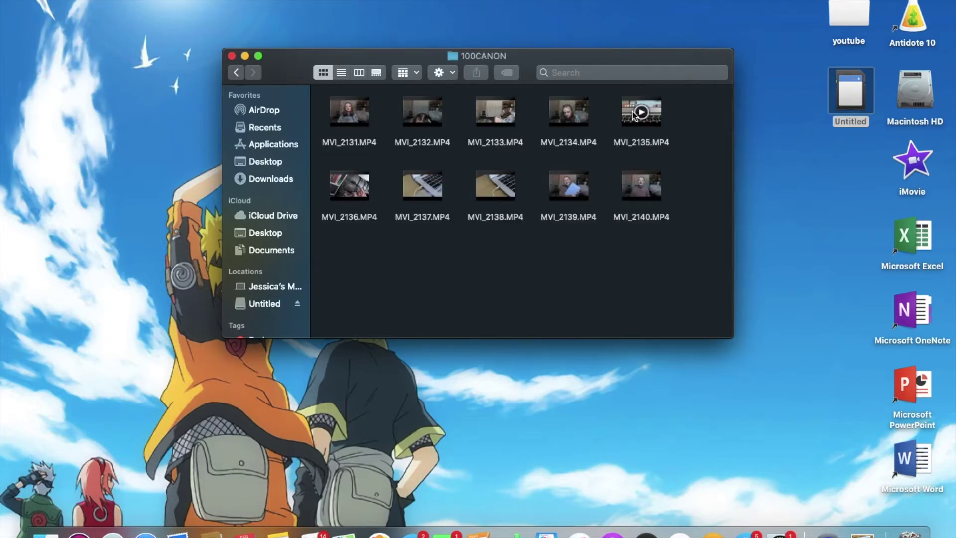
pyautogui.moveTo(623, 119); pyautogui.dragTo(786, 205)
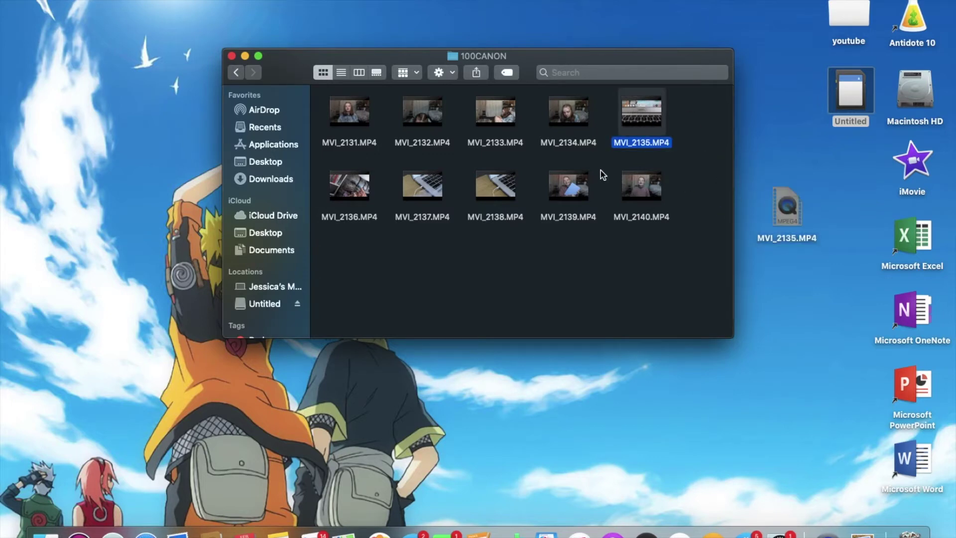
pyautogui.moveTo(323, 194); pyautogui.dragTo(833, 23)
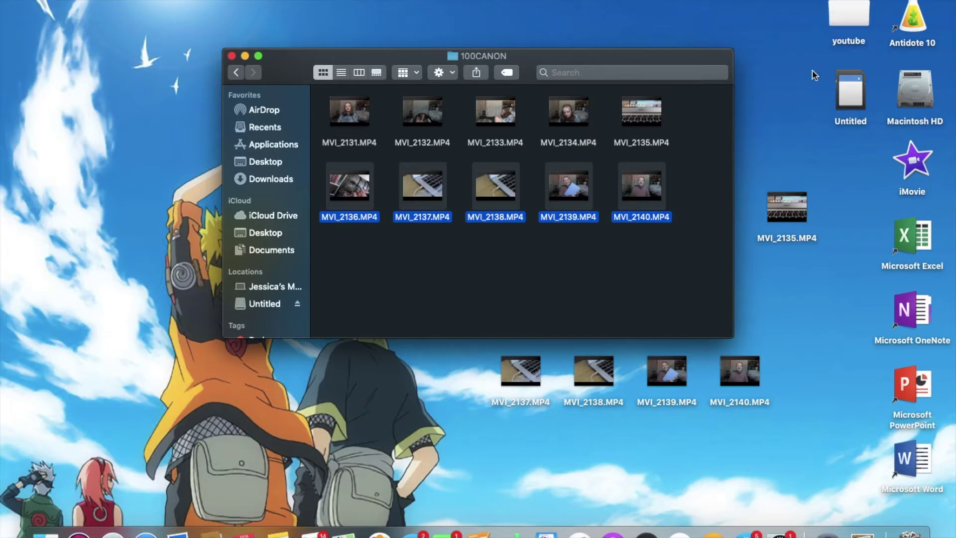
# Delete the stray MVI_2135.MP4 desktop copy, close the 100CANON window and eject the Untitled card.
pyautogui.click(770, 215)
pyautogui.press('super+BackSpace')
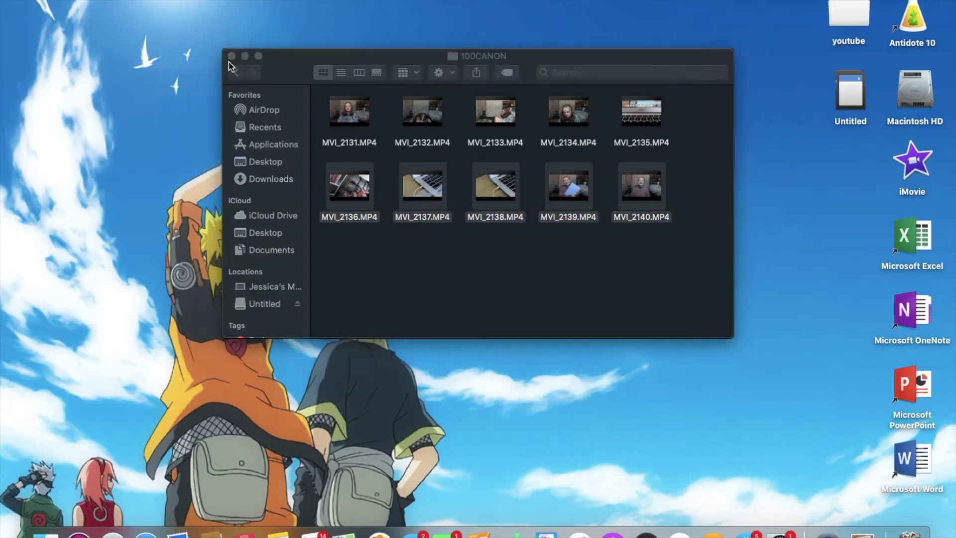
pyautogui.click(232, 56)
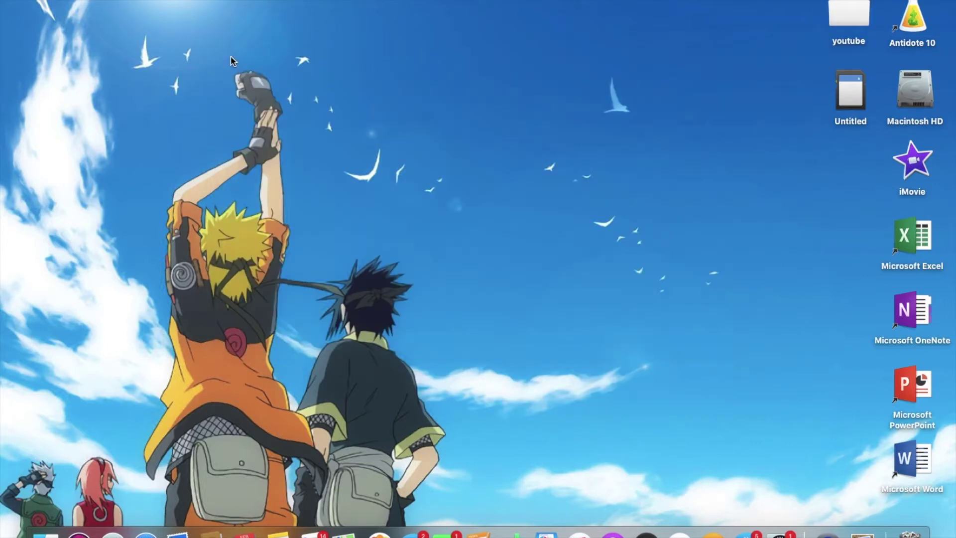
pyautogui.rightClick(844, 90)
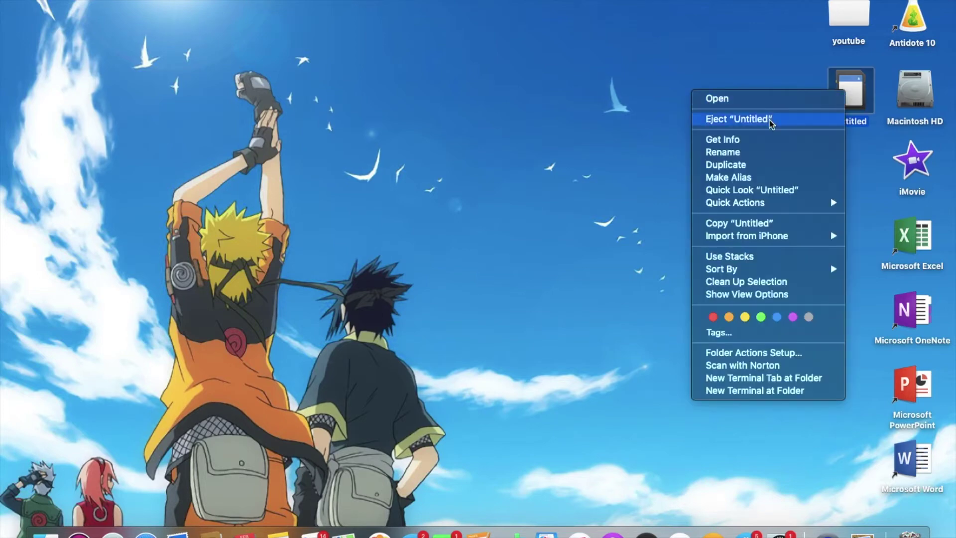
pyautogui.click(771, 122)
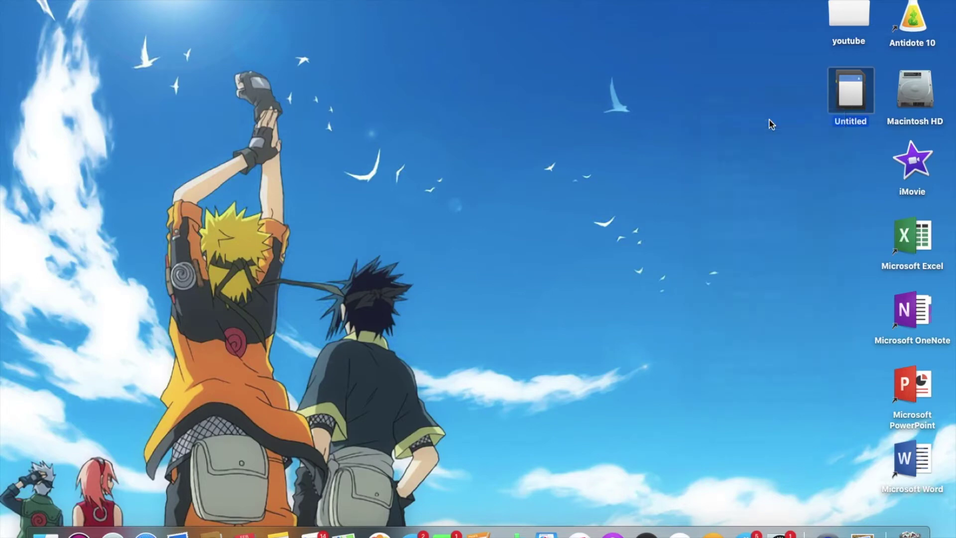
# Move the six MVI clips from the youtube folder into video footage, then launch iMovie.
pyautogui.doubleClick(855, 11)
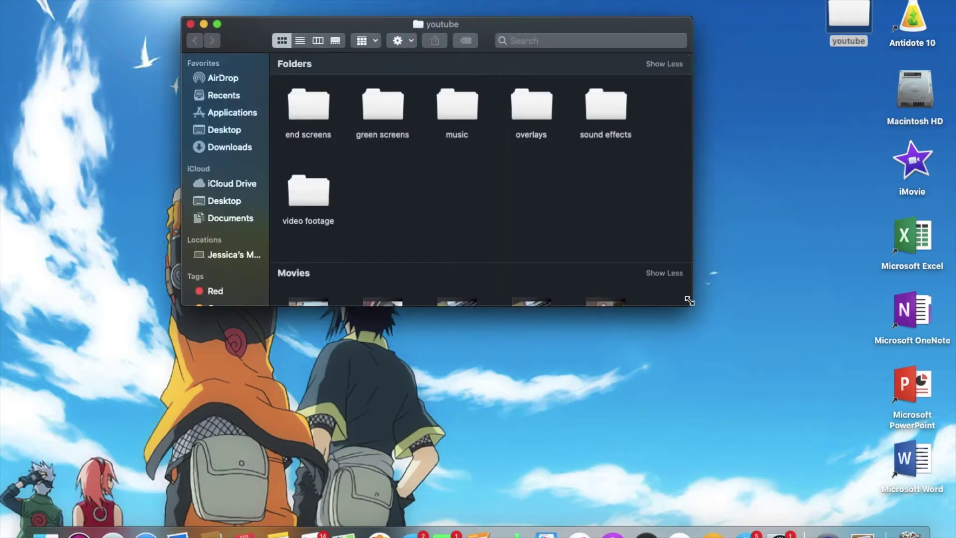
pyautogui.moveTo(689, 300); pyautogui.dragTo(736, 374)
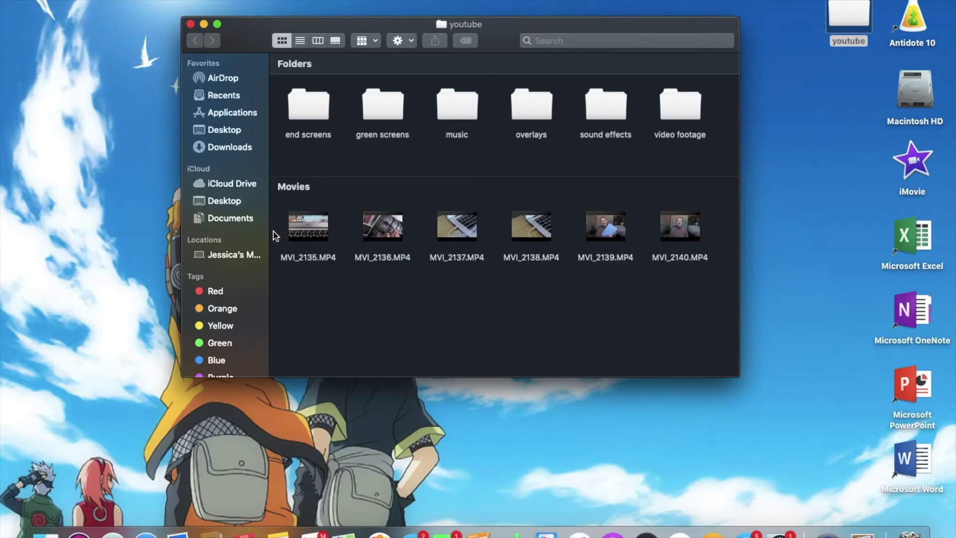
pyautogui.moveTo(273, 234); pyautogui.dragTo(670, 121)
pyautogui.doubleClick(672, 112)
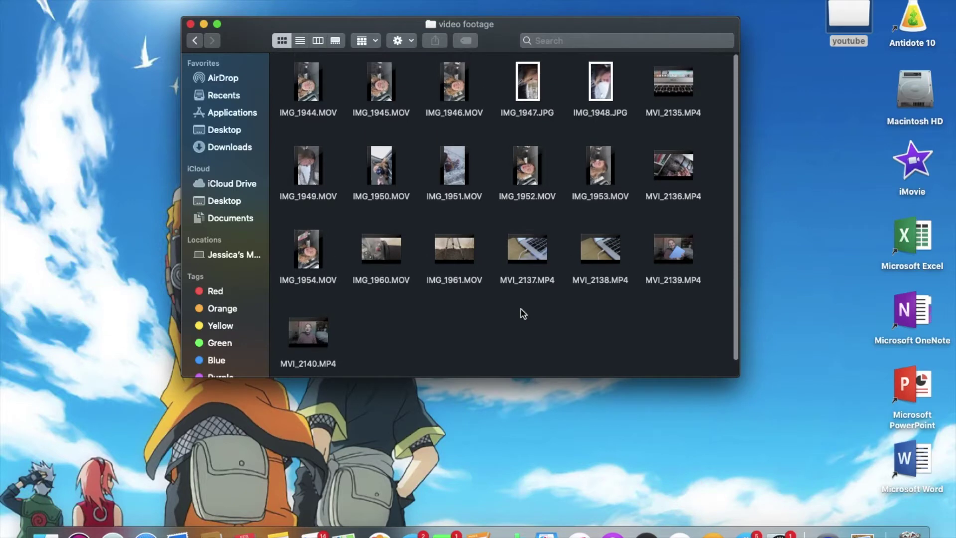
pyautogui.press('super+w')
pyautogui.doubleClick(912, 162)
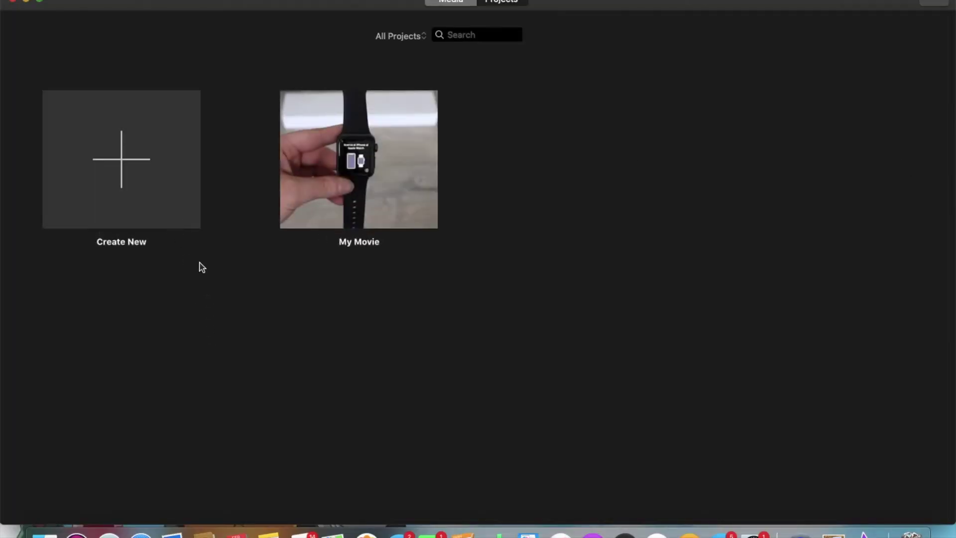
# Create a new movie project and import the clips from Desktop > youtube > video footage.
pyautogui.click(162, 197)
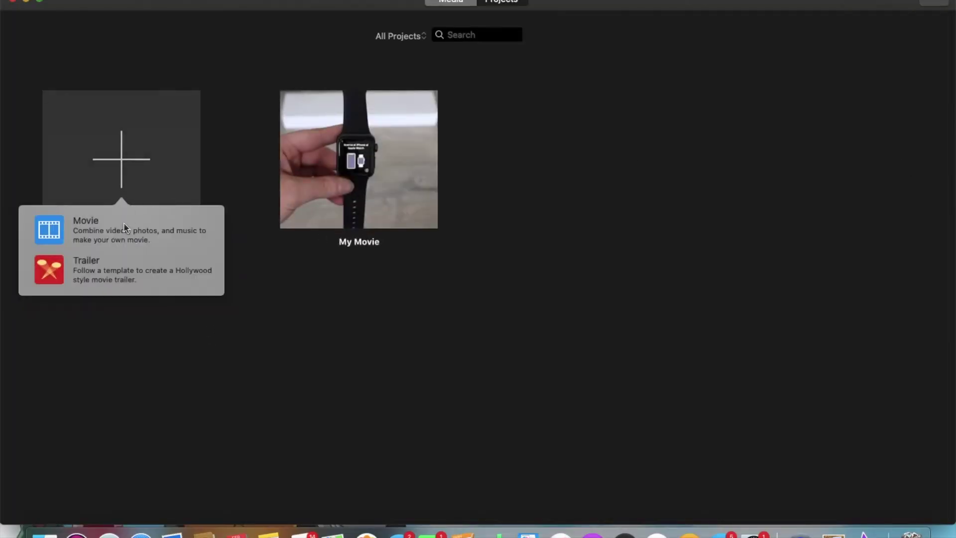
pyautogui.click(124, 225)
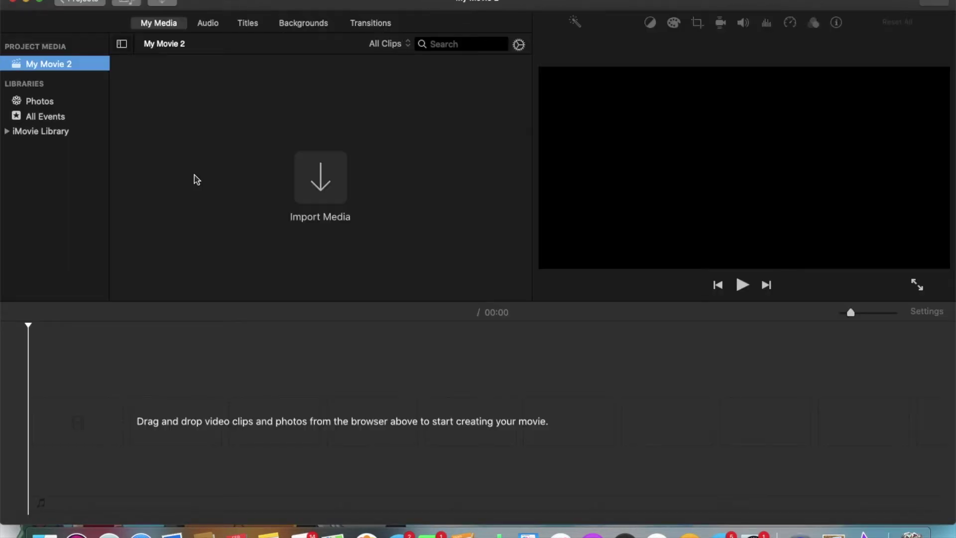
pyautogui.click(321, 180)
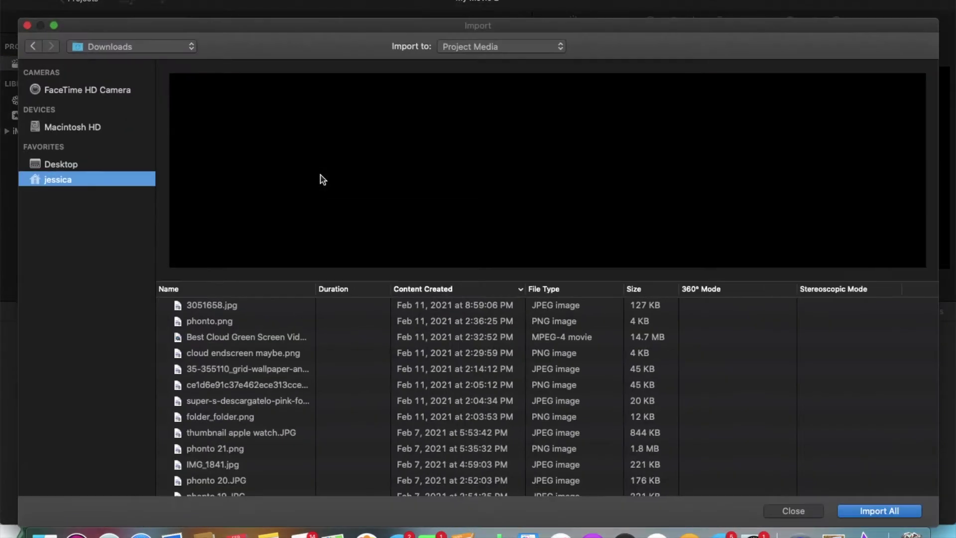
pyautogui.click(67, 165)
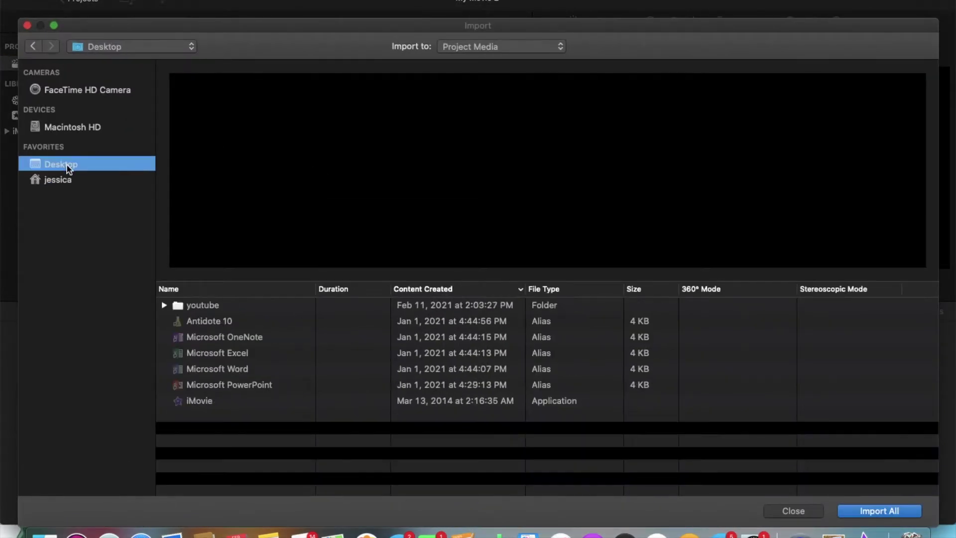
pyautogui.click(165, 306)
pyautogui.click(177, 337)
pyautogui.scroll(-3, 234, 389)
pyautogui.click(235, 336)
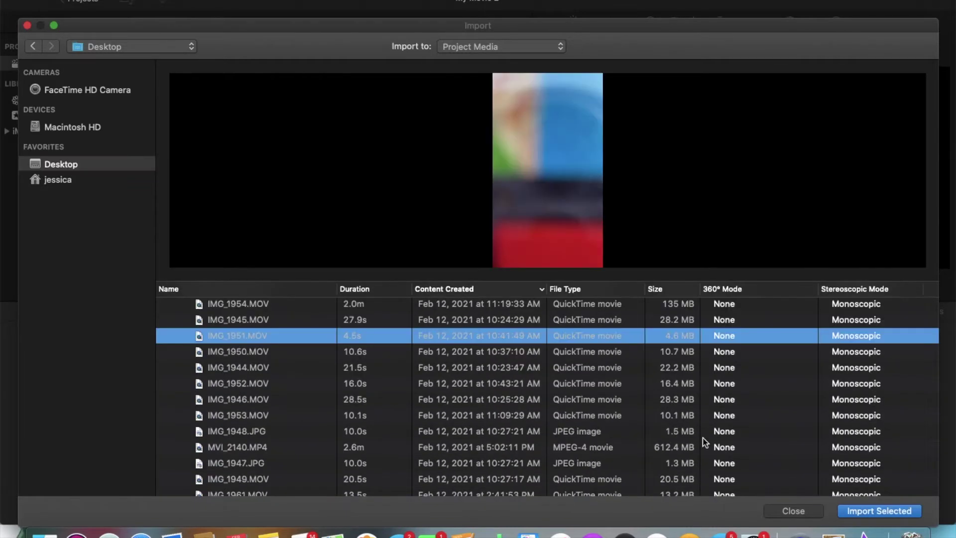
pyautogui.click(859, 512)
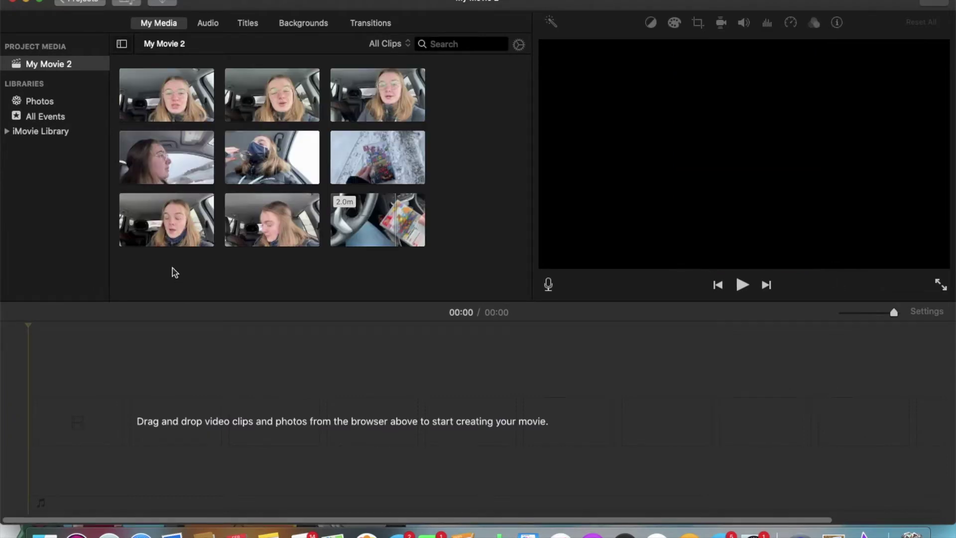
# Put all nine clips on the timeline, split the first at 00:17 and delete its short tail.
pyautogui.moveTo(166, 100); pyautogui.dragTo(49, 433)
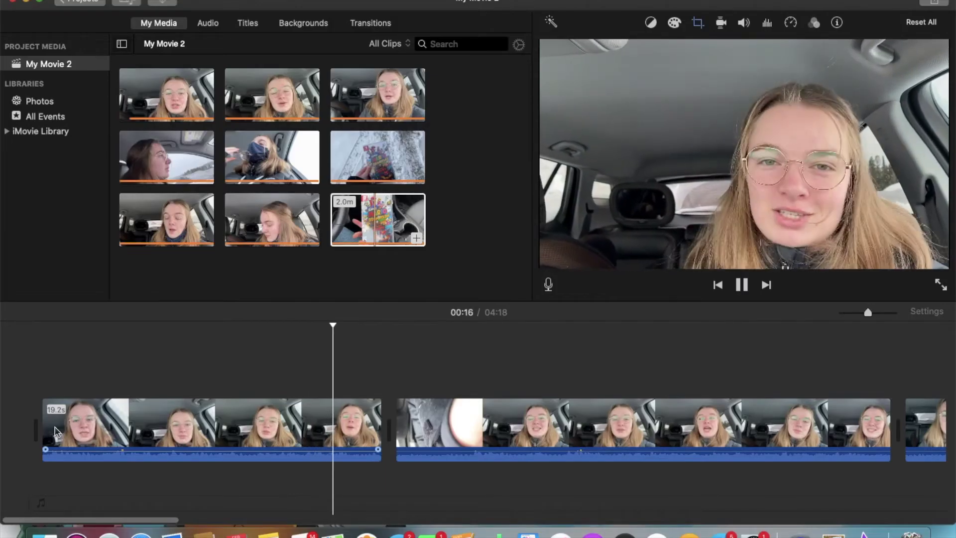
pyautogui.click(356, 423)
pyautogui.rightClick(356, 423)
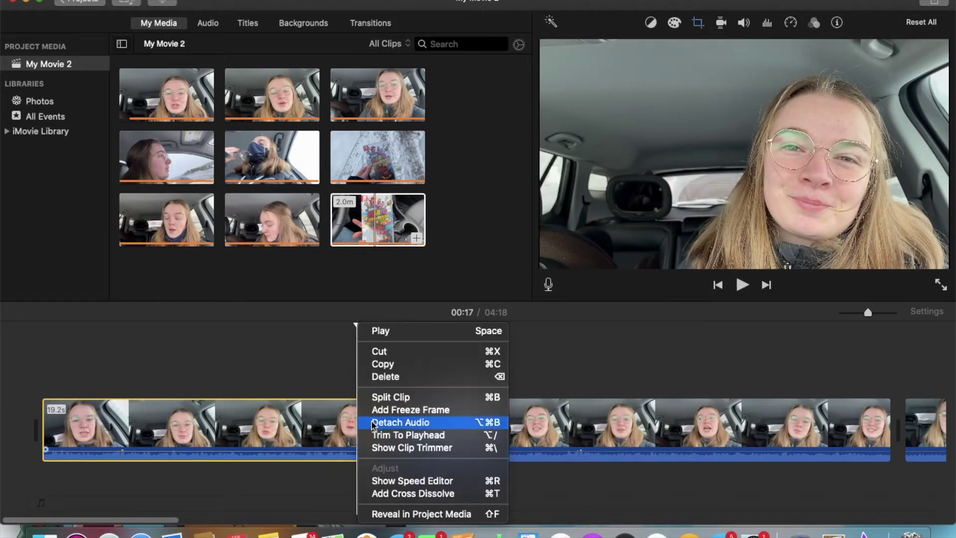
pyautogui.press('super+b')
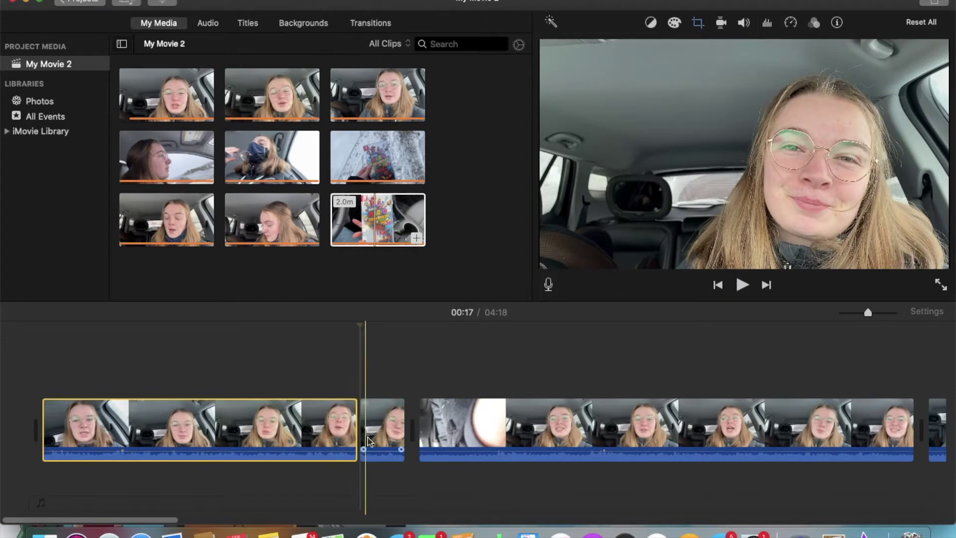
pyautogui.click(370, 438)
pyautogui.press('Delete')
pyautogui.press('space')
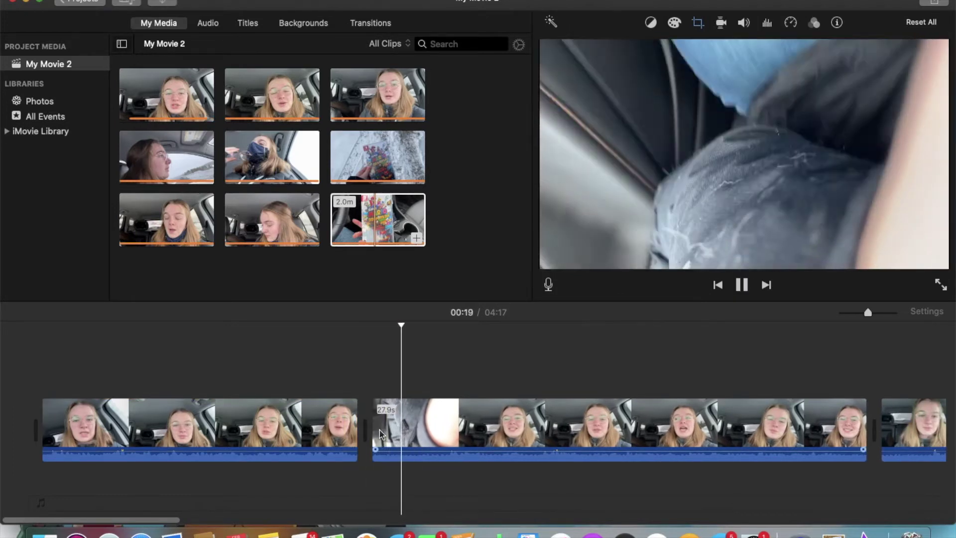
# Split the long 1.9m clip at the playhead during playback and select the new short piece.
pyautogui.click(448, 434)
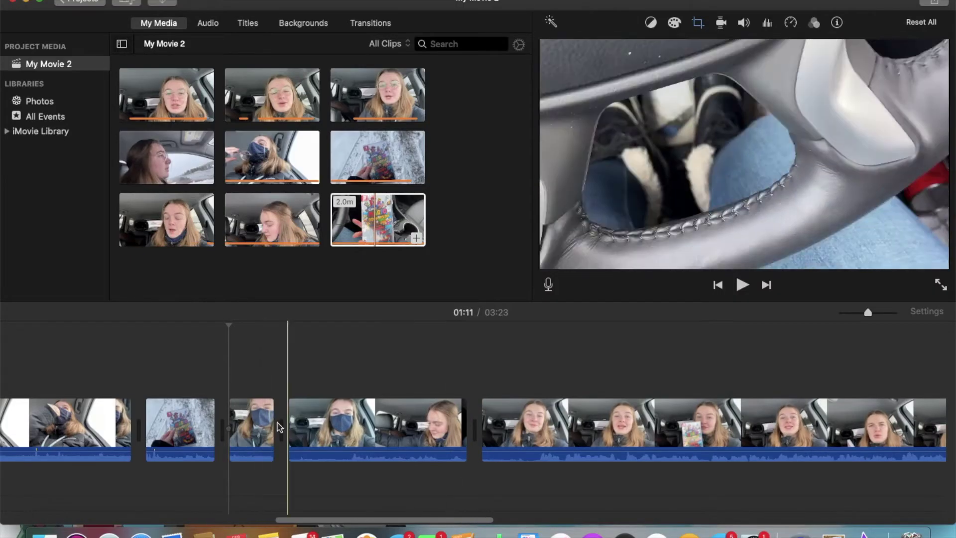
pyautogui.press('space')
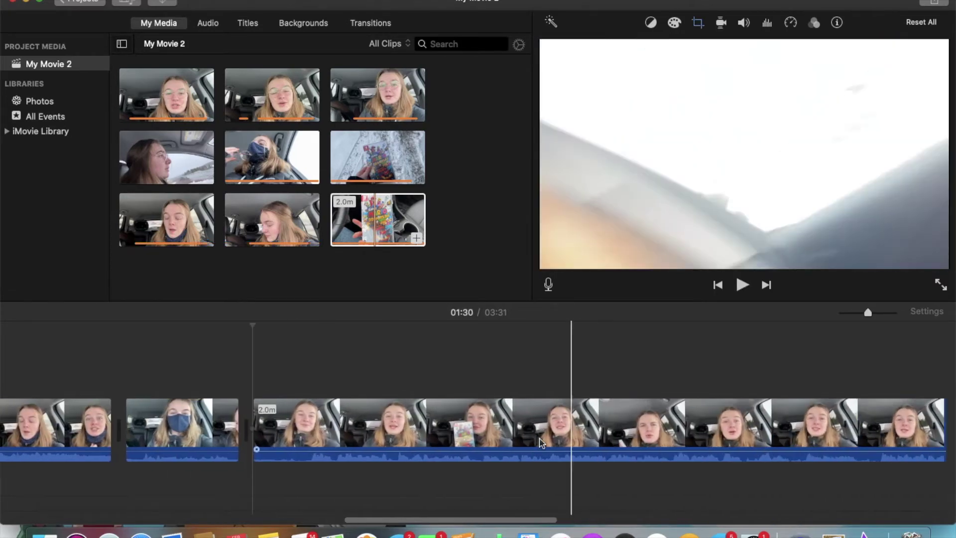
pyautogui.click(321, 416)
pyautogui.press('super+b')
pyautogui.press('space')
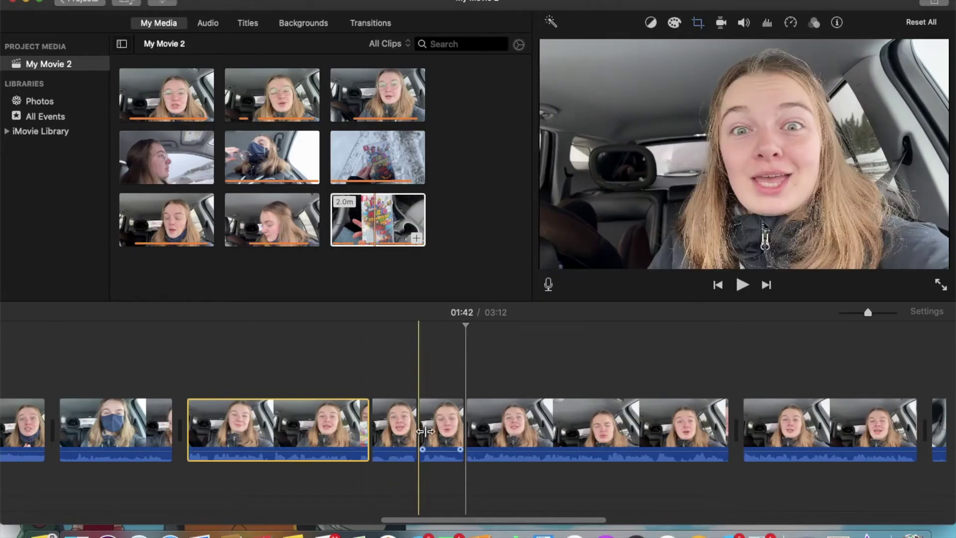
pyautogui.click(441, 429)
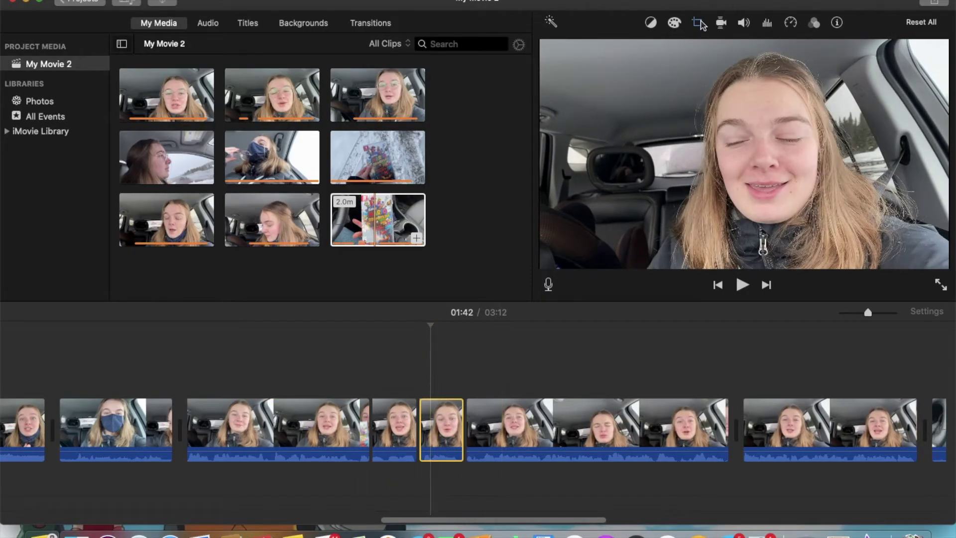
# Apply Crop to Fill to the short clip near 01:42, resize the crop area, then preview.
pyautogui.click(698, 23)
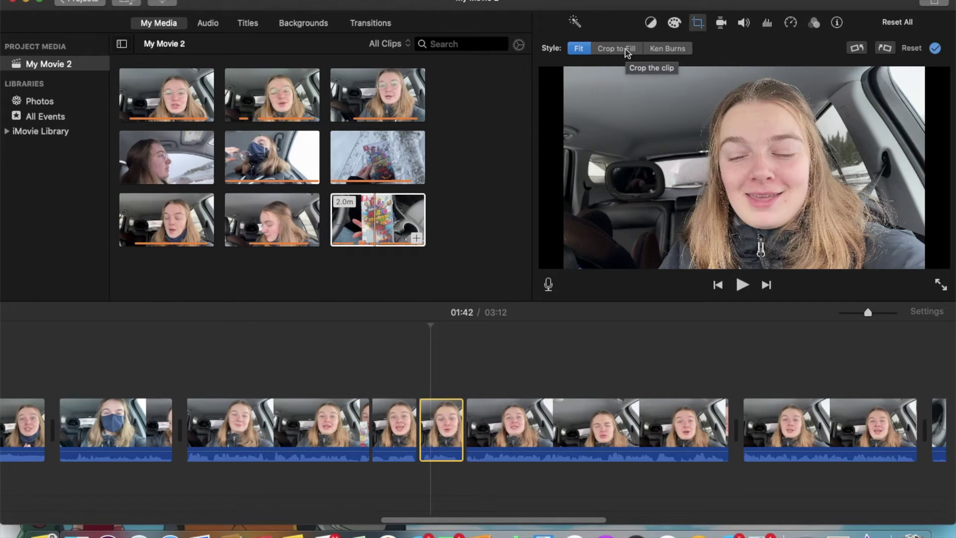
pyautogui.click(627, 51)
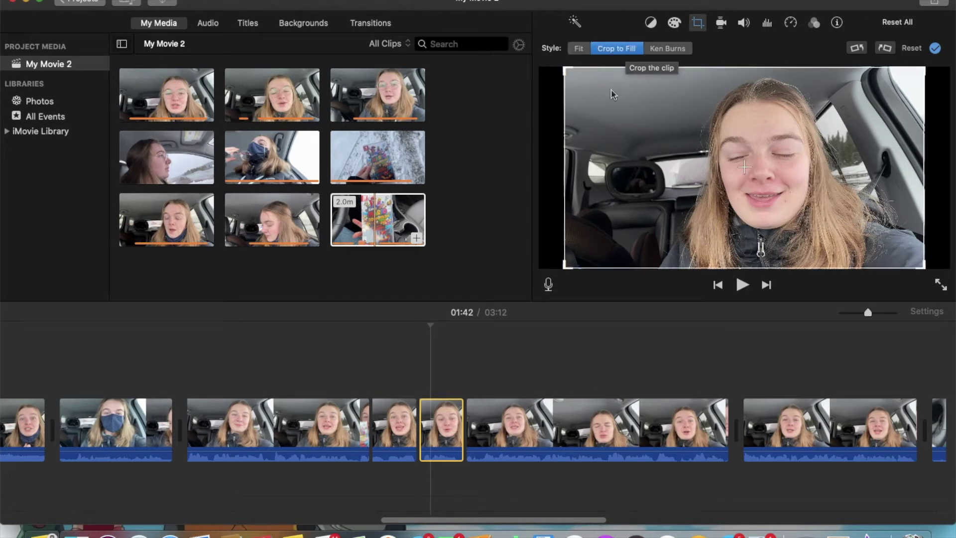
pyautogui.moveTo(570, 262); pyautogui.dragTo(589, 256)
pyautogui.click(385, 442)
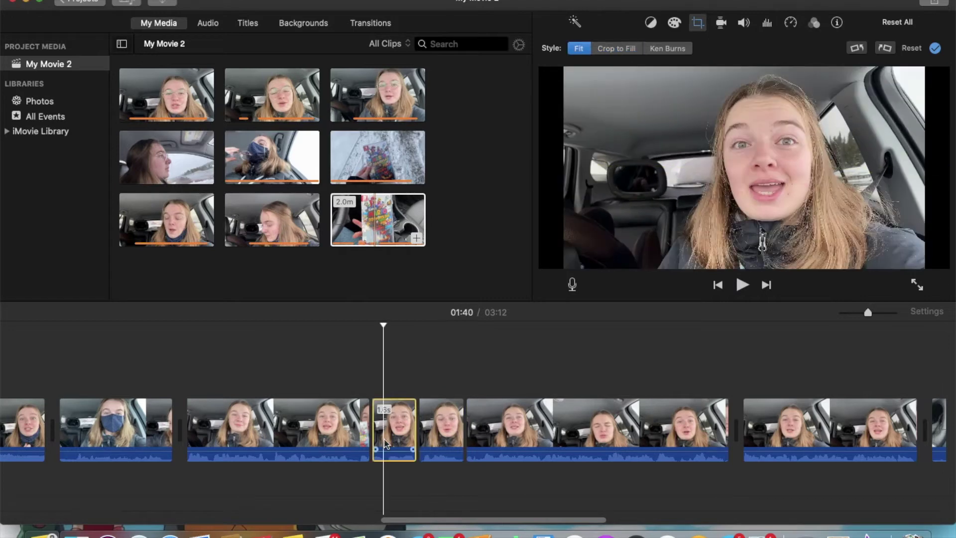
pyautogui.press('space')
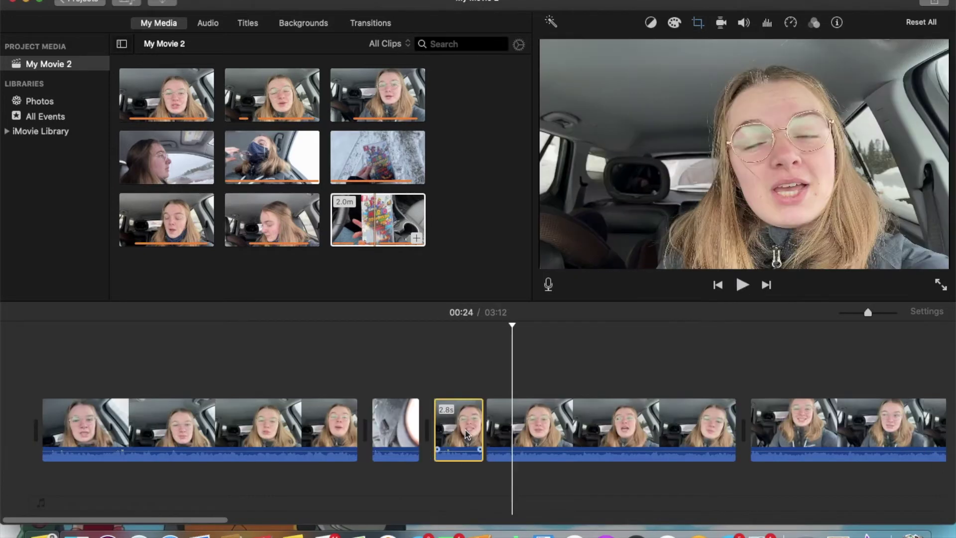
# Paste a clip after the 2.8s clip and give it a Ken Burns zoom onto the face.
pyautogui.press('super+v')
pyautogui.click(491, 428)
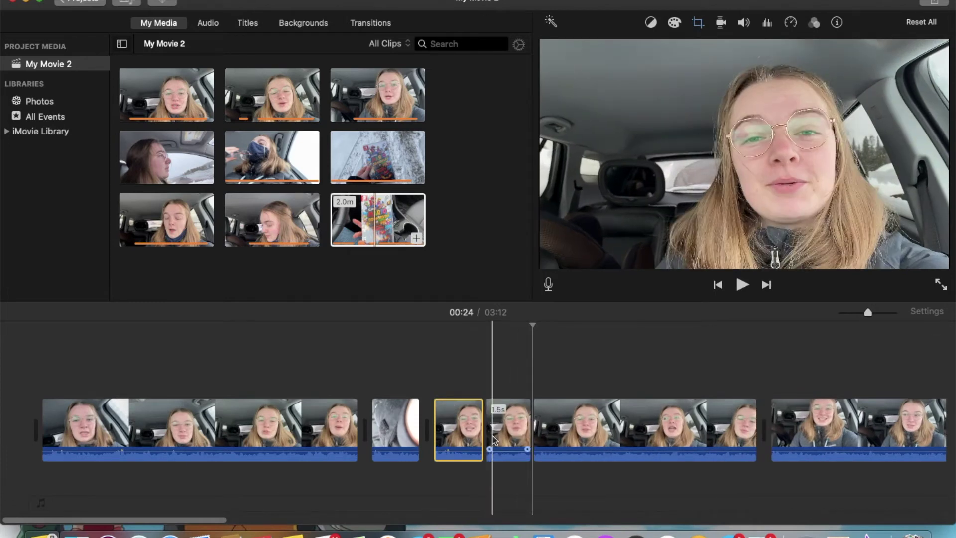
pyautogui.click(697, 23)
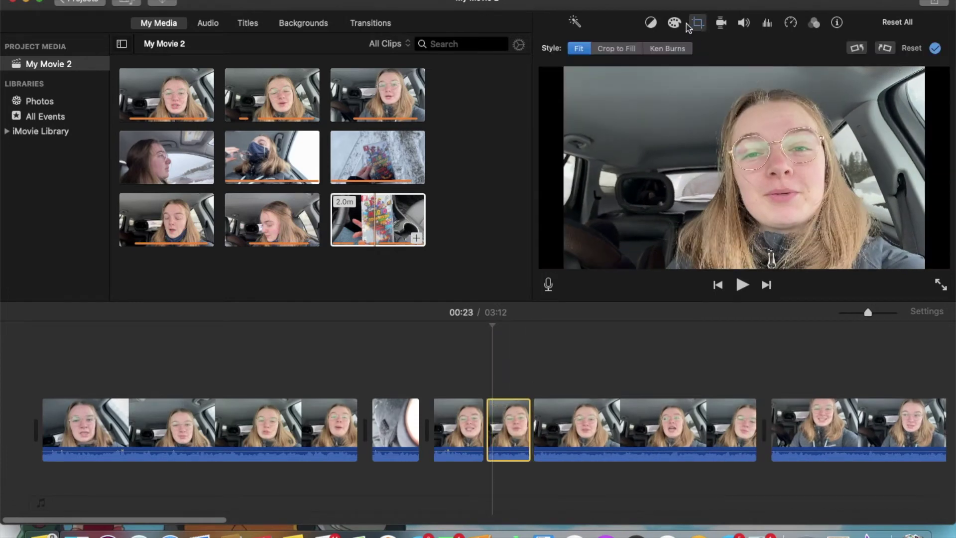
pyautogui.click(656, 52)
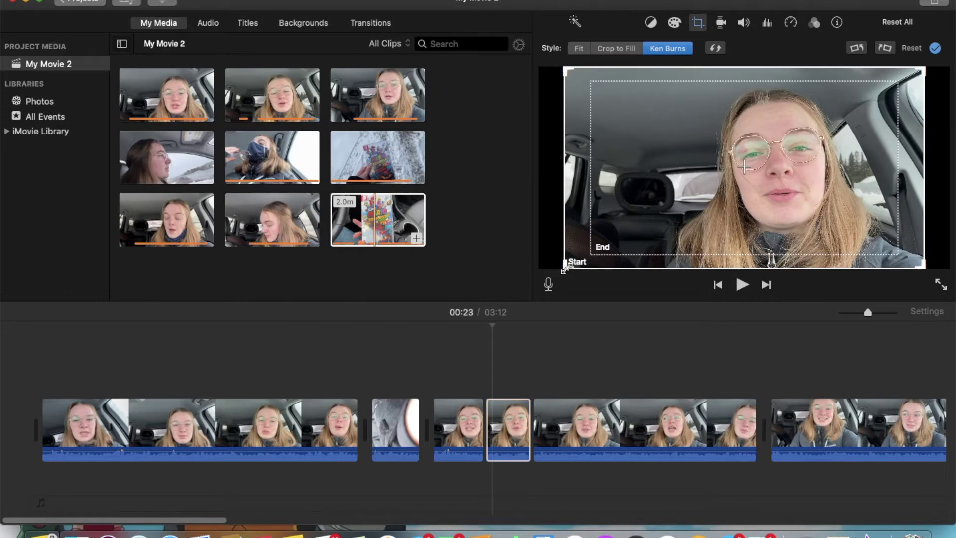
pyautogui.moveTo(565, 269); pyautogui.dragTo(600, 249)
pyautogui.moveTo(704, 186); pyautogui.dragTo(730, 184)
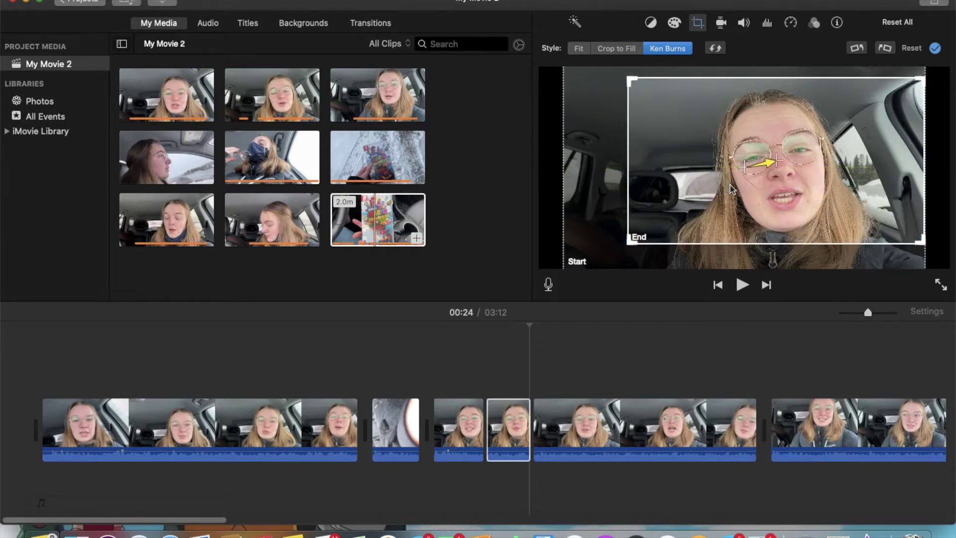
pyautogui.click(470, 425)
pyautogui.press('space')
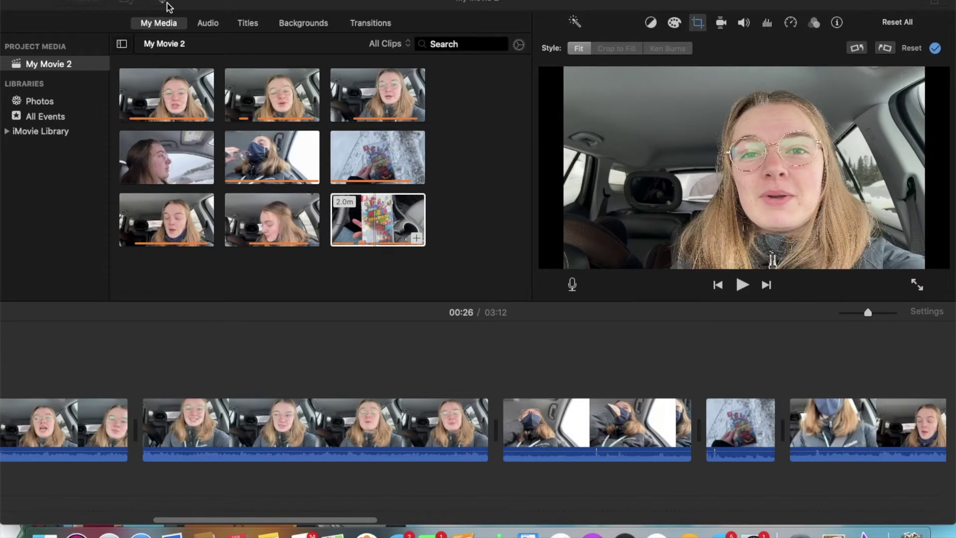
# Import the grid background images from Downloads and place the yellow grid under the Mario clip.
pyautogui.press('super+Tab')
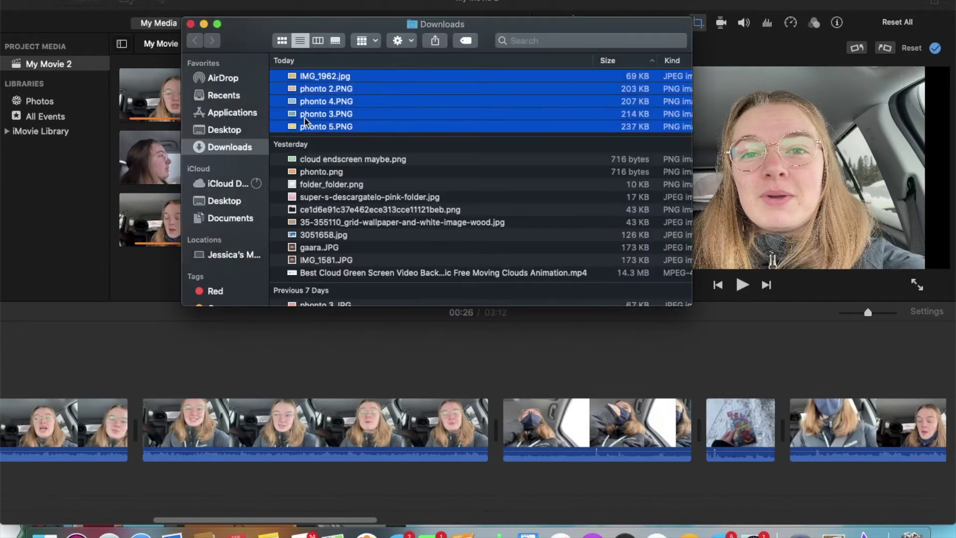
pyautogui.moveTo(257, 165); pyautogui.dragTo(136, 269)
pyautogui.press('super+Tab')
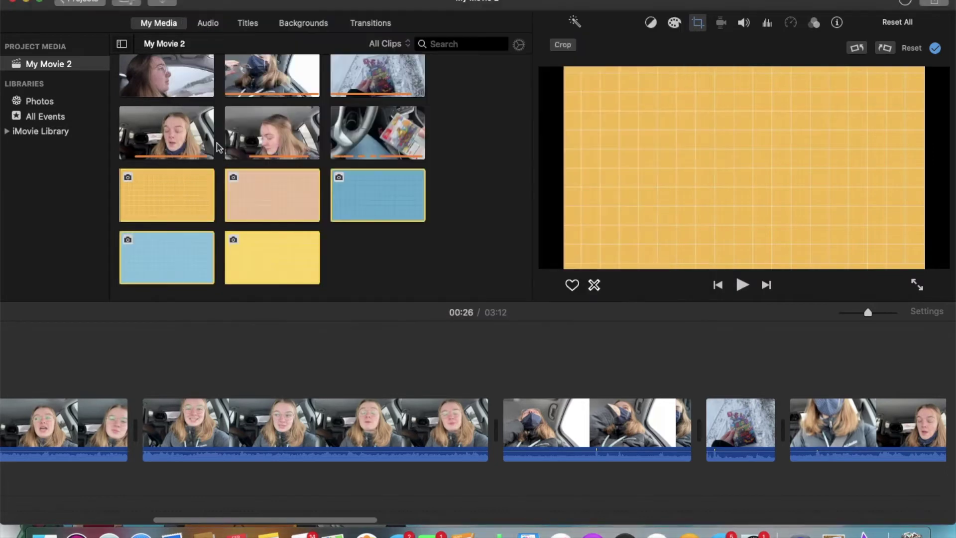
pyautogui.hscroll(10, 582, 327)
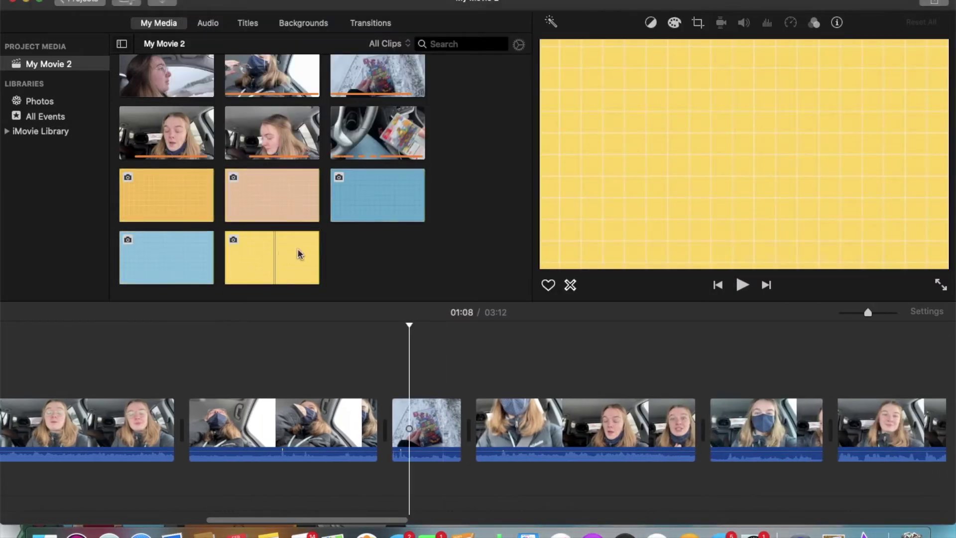
pyautogui.moveTo(288, 259); pyautogui.dragTo(423, 362)
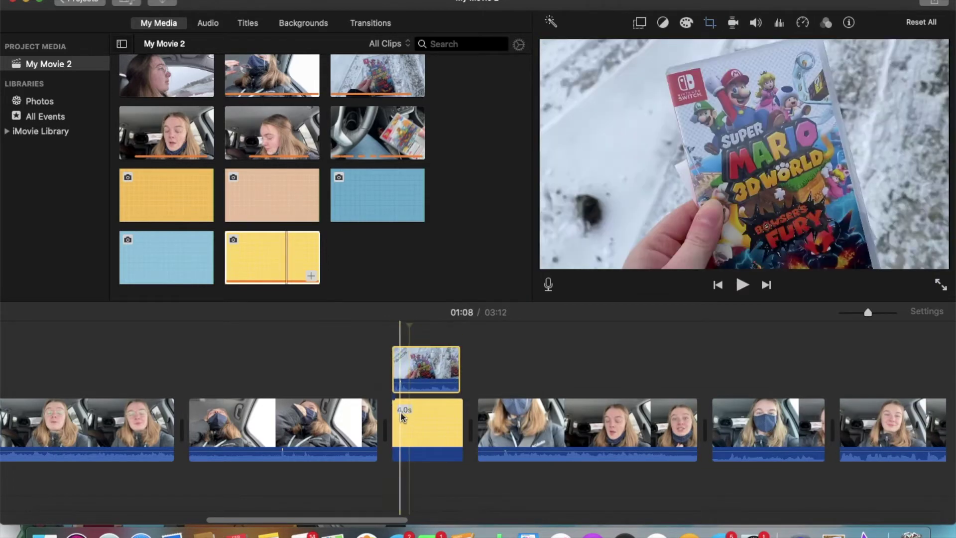
# Set the Mario clip's video overlay to Picture in Picture and enlarge the inset to fill most of the frame.
pyautogui.click(426, 363)
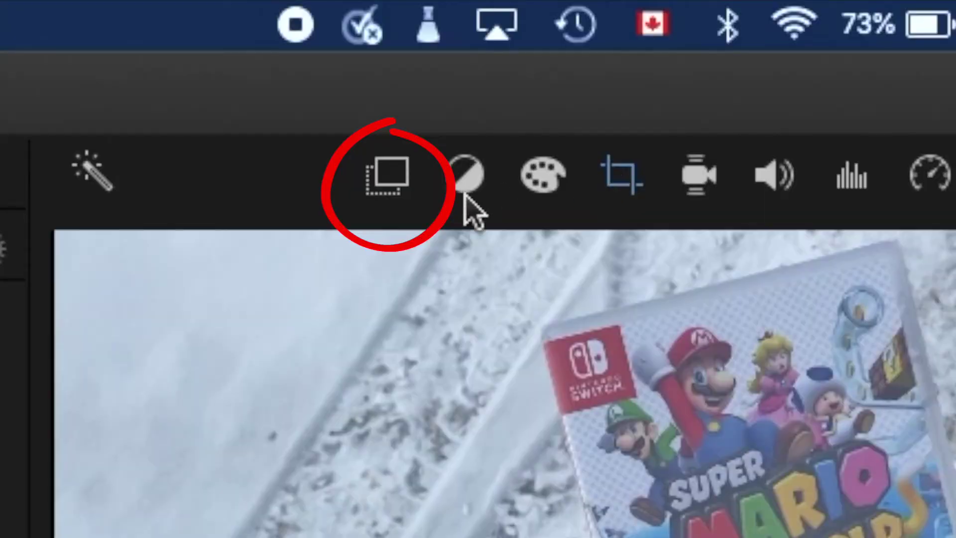
pyautogui.click(401, 199)
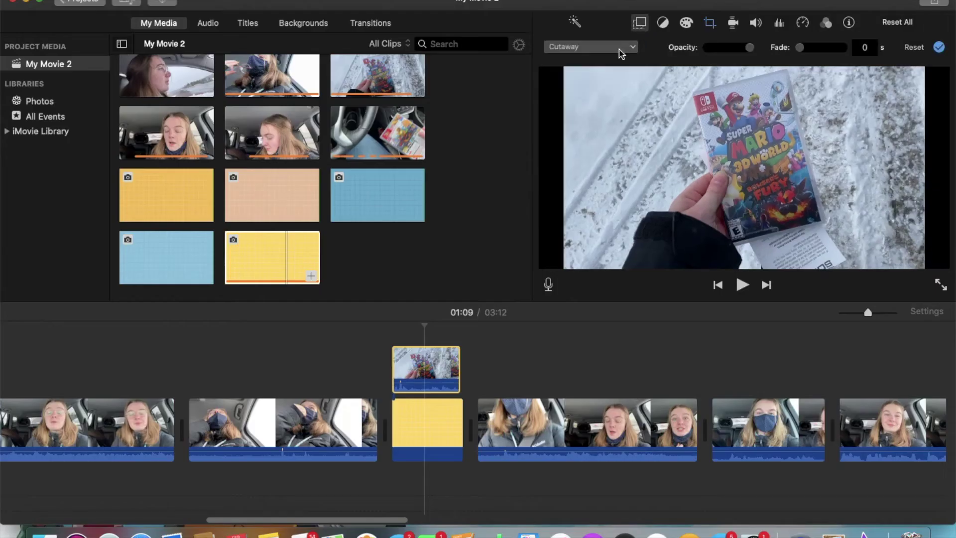
pyautogui.click(621, 47)
pyautogui.click(600, 95)
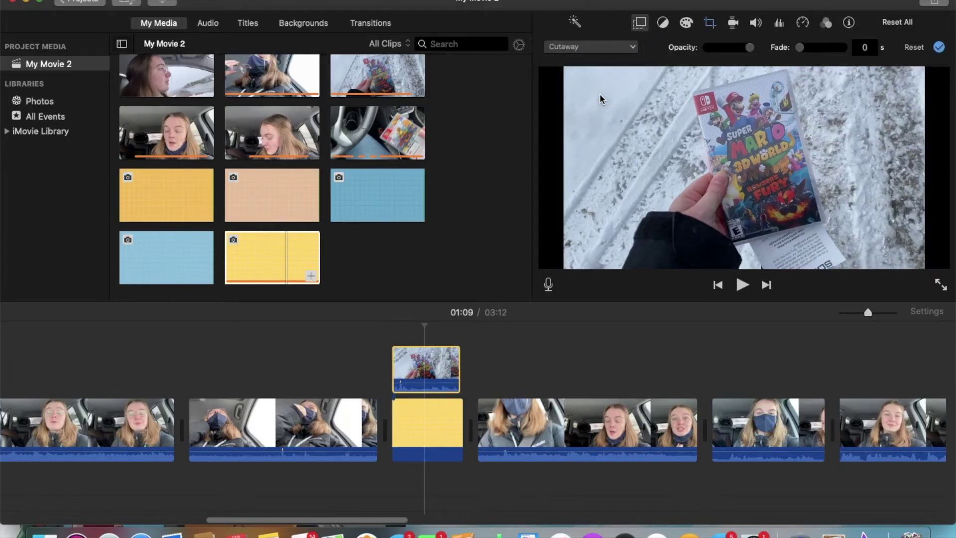
pyautogui.moveTo(789, 143); pyautogui.dragTo(562, 240)
pyautogui.moveTo(652, 230); pyautogui.dragTo(678, 217)
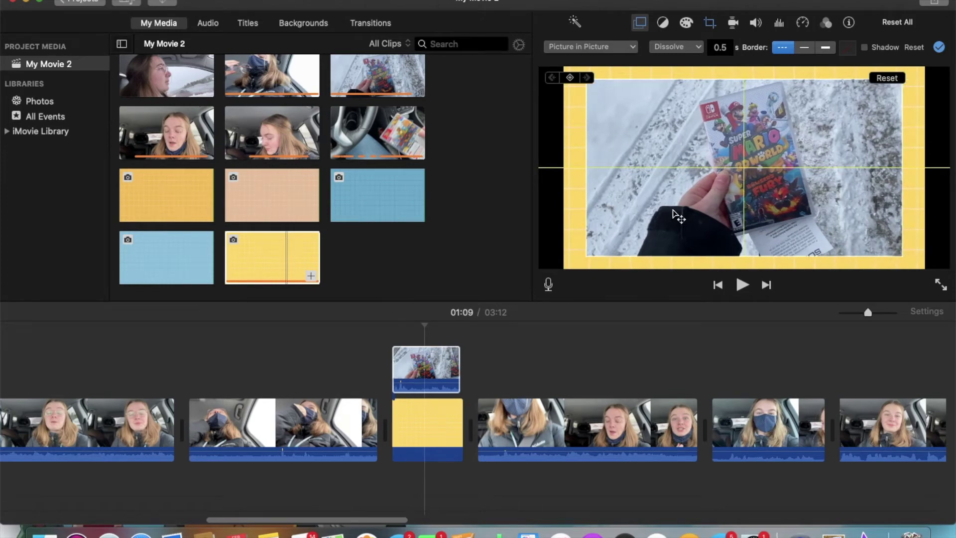
pyautogui.click(361, 424)
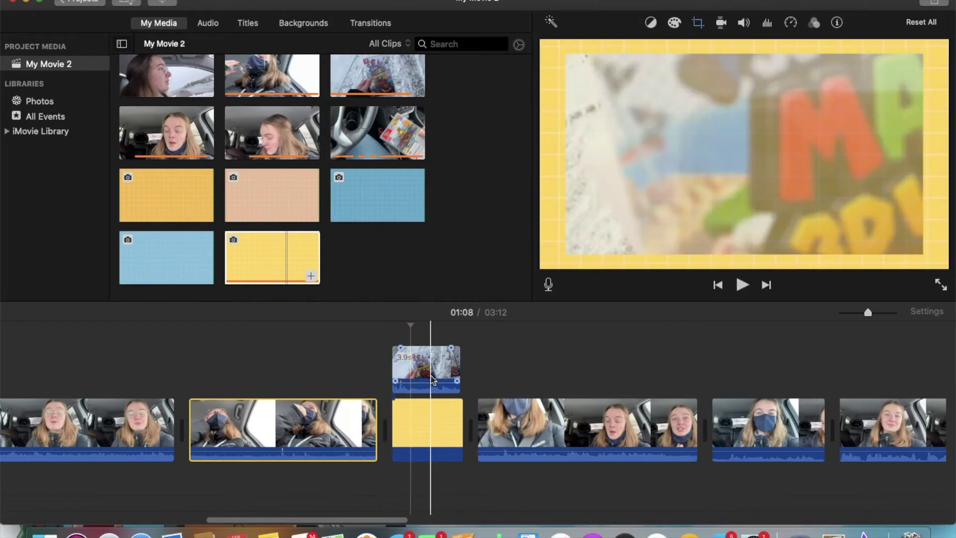
# Give the Mario inset a 0 s dissolve and play back the picture-in-picture section.
pyautogui.click(430, 369)
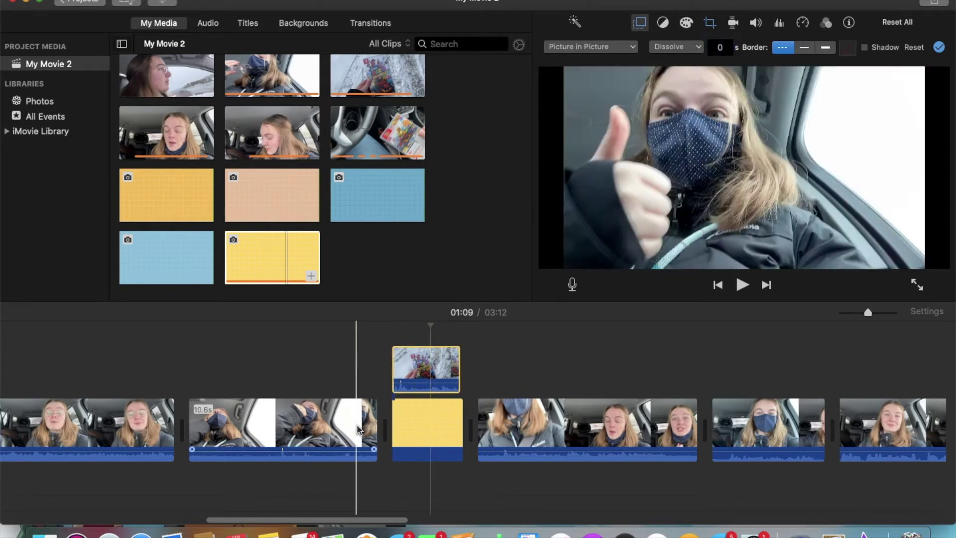
pyautogui.press('space')
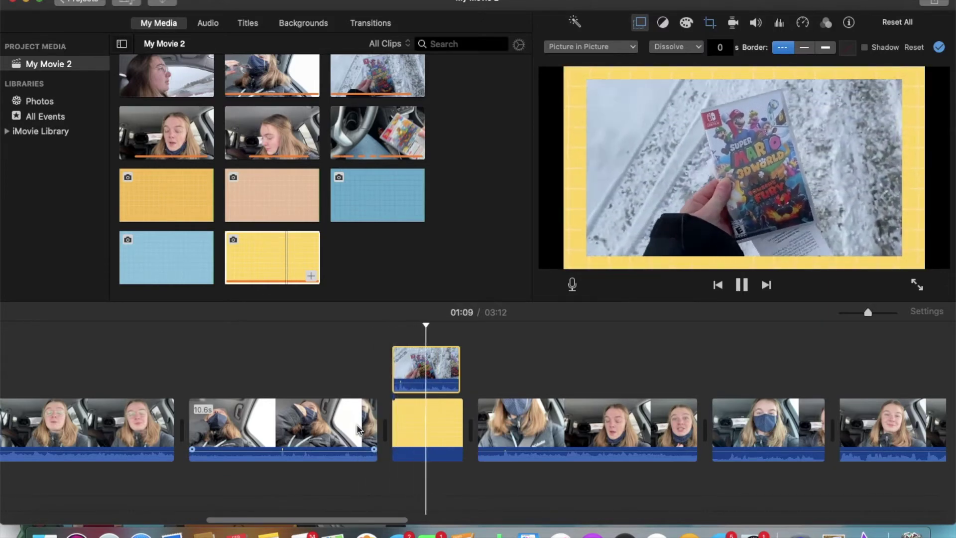
pyautogui.press('space')
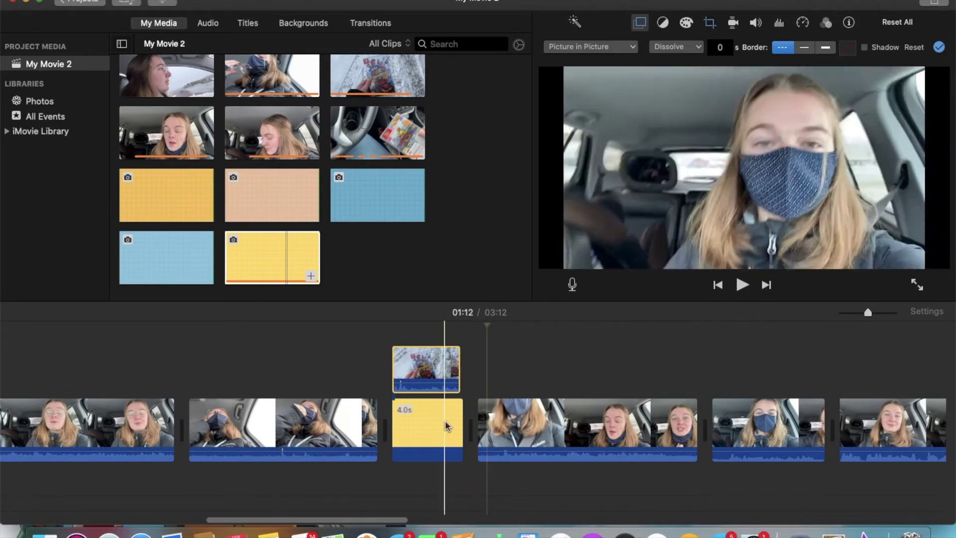
pyautogui.click(445, 427)
pyautogui.click(697, 22)
pyautogui.click(579, 49)
pyautogui.click(359, 436)
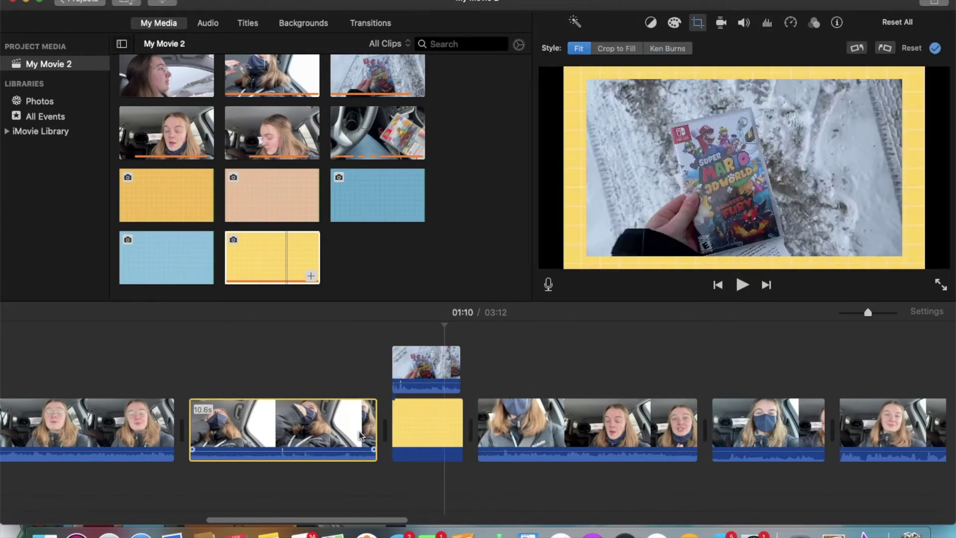
pyautogui.press('space')
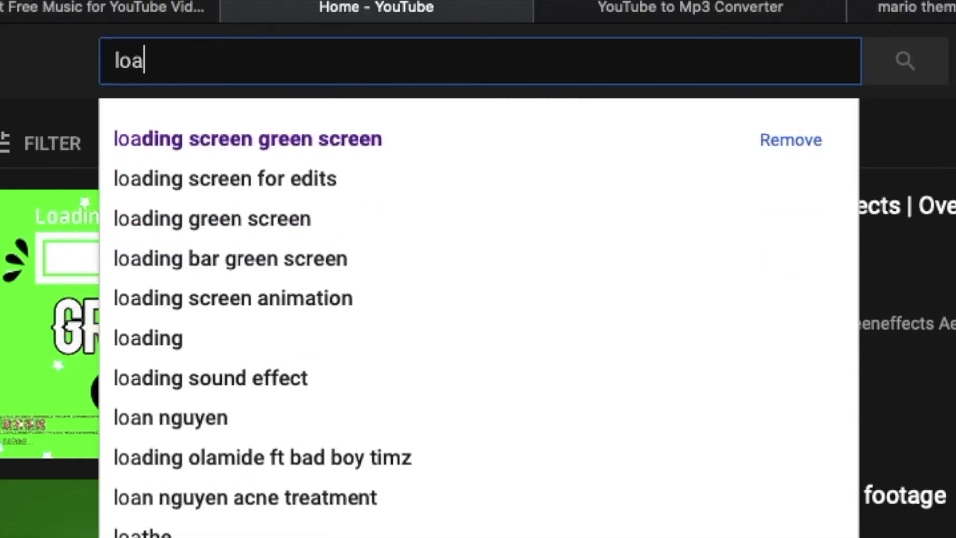
# Search YouTube for 'loading screen green screen' and scrub the aesthetic loading video to its animation.
pyautogui.write('gg')
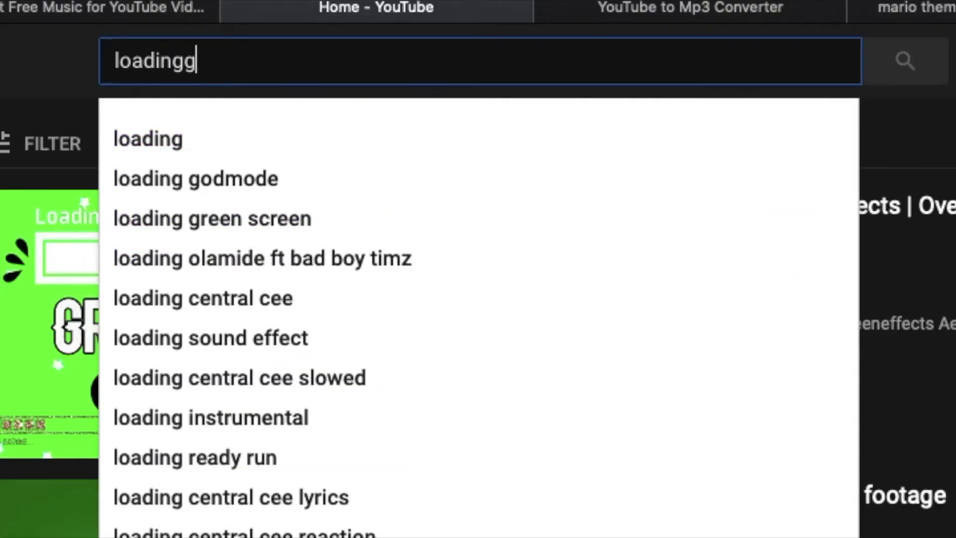
pyautogui.press('BackSpace')
pyautogui.write('screen')
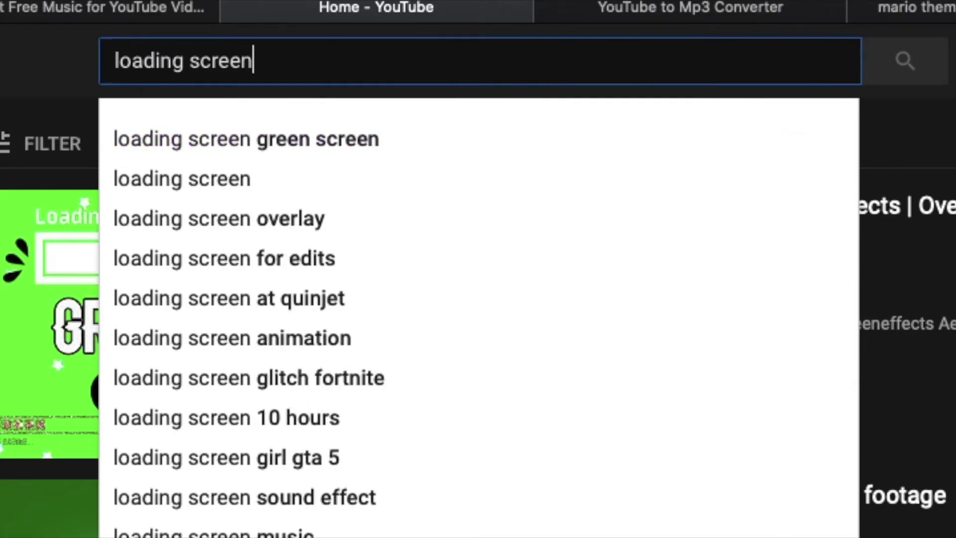
pyautogui.write(' green screen scr')
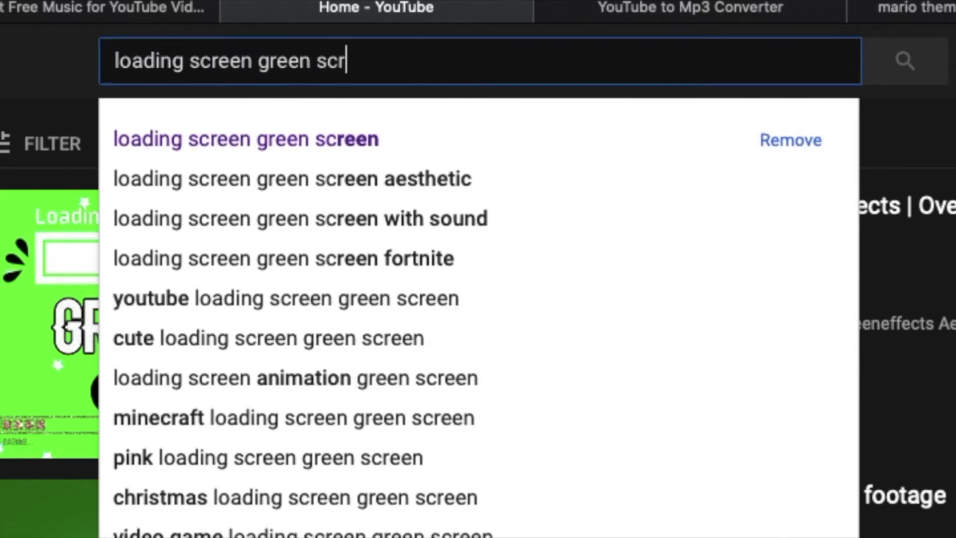
pyautogui.press('Return')
pyautogui.scroll(-5, 337, 396)
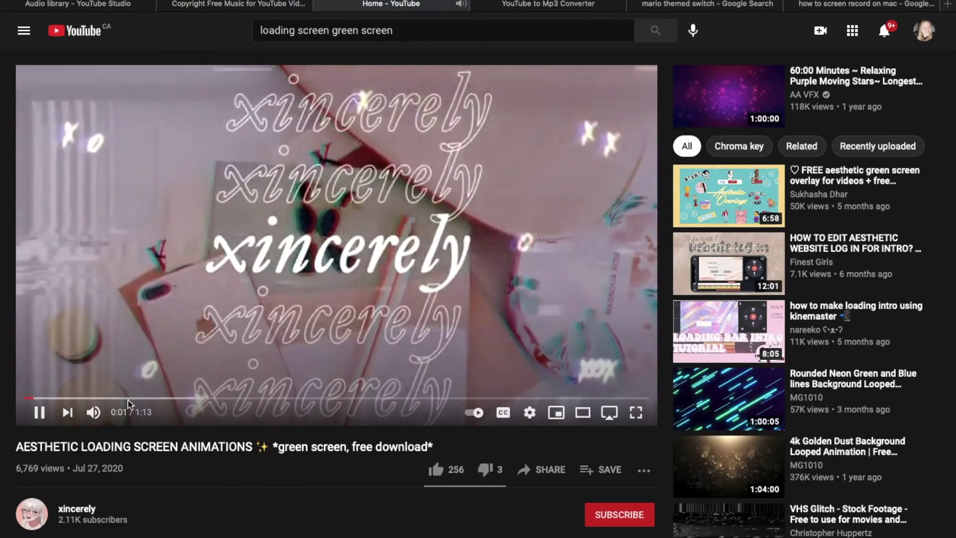
pyautogui.click(133, 398)
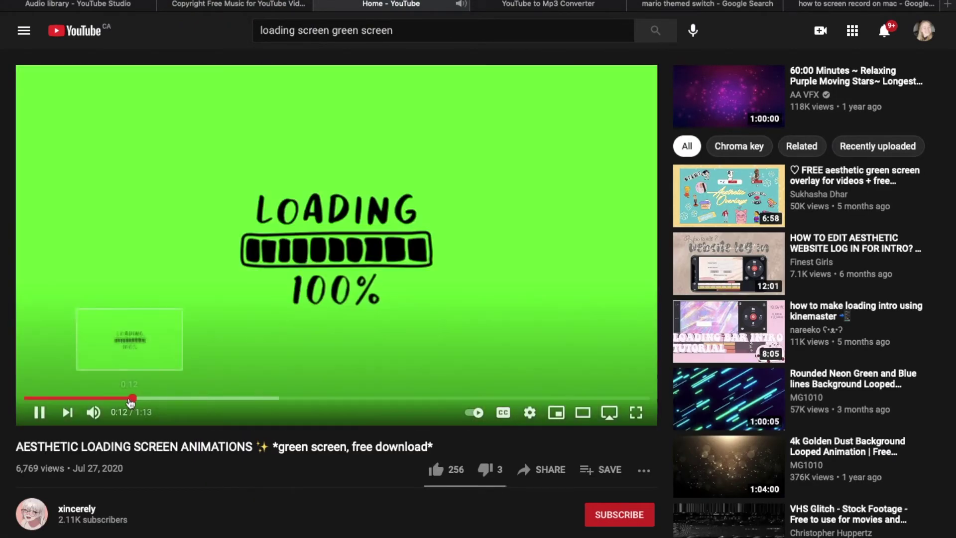
pyautogui.moveTo(133, 398); pyautogui.dragTo(76, 398)
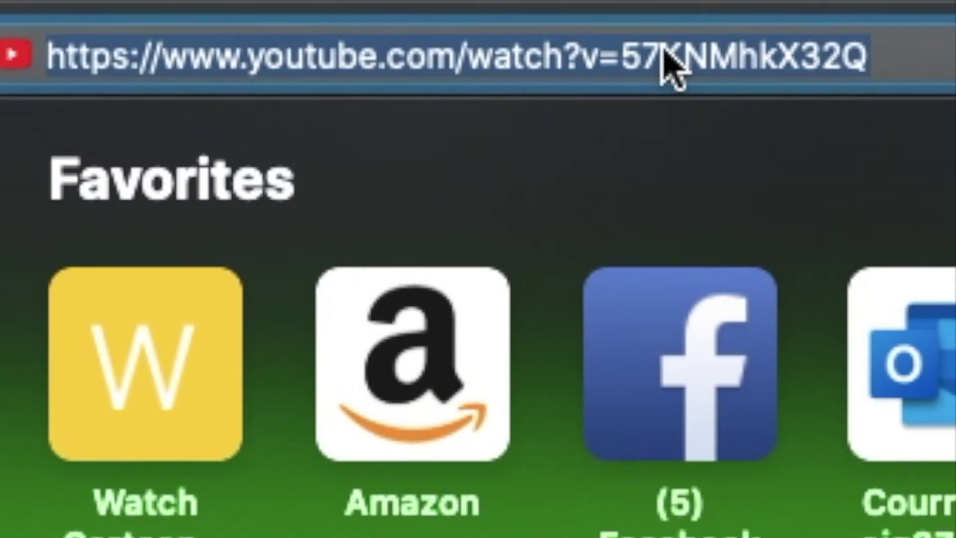
# Copy the YouTube video's URL and open the YouTube to Mp3 Converter site (ytmp3.cc).
pyautogui.rightClick(667, 50)
pyautogui.click(758, 126)
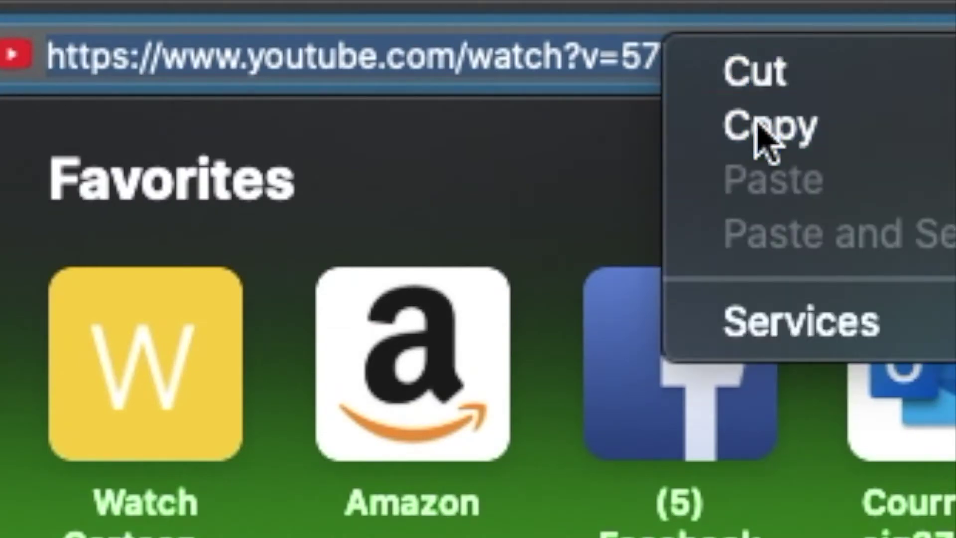
pyautogui.write('youtube to')
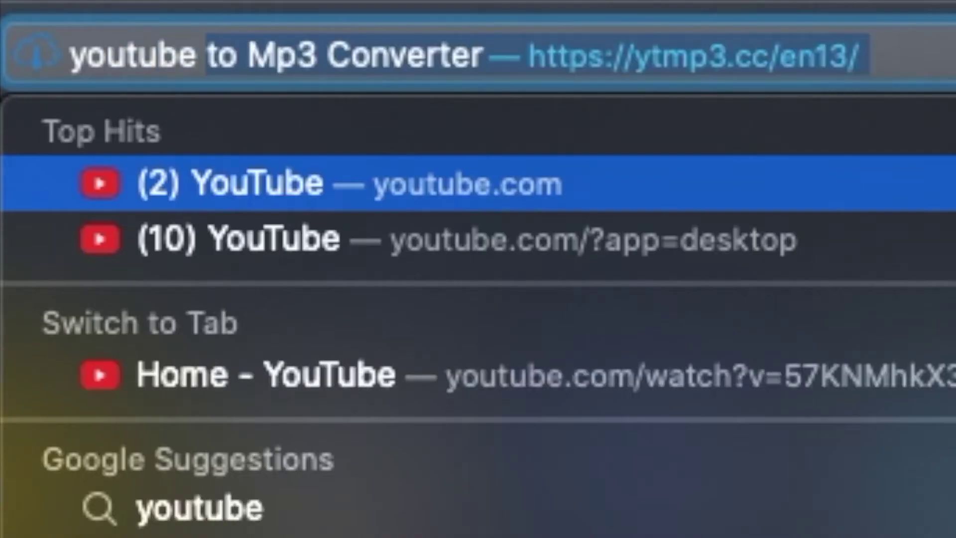
pyautogui.click(593, 196)
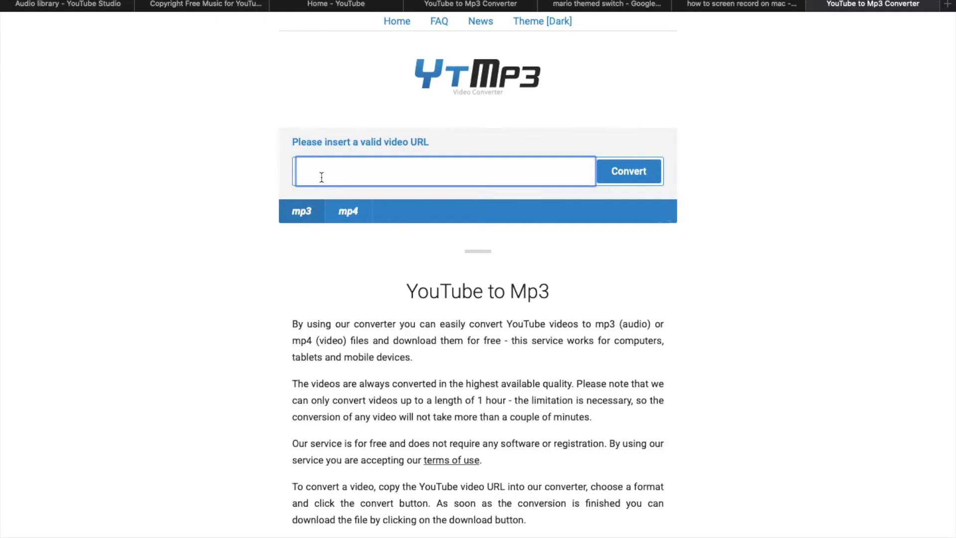
# Paste the link into the converter, choose mp4 format, and convert it.
pyautogui.rightClick(321, 178)
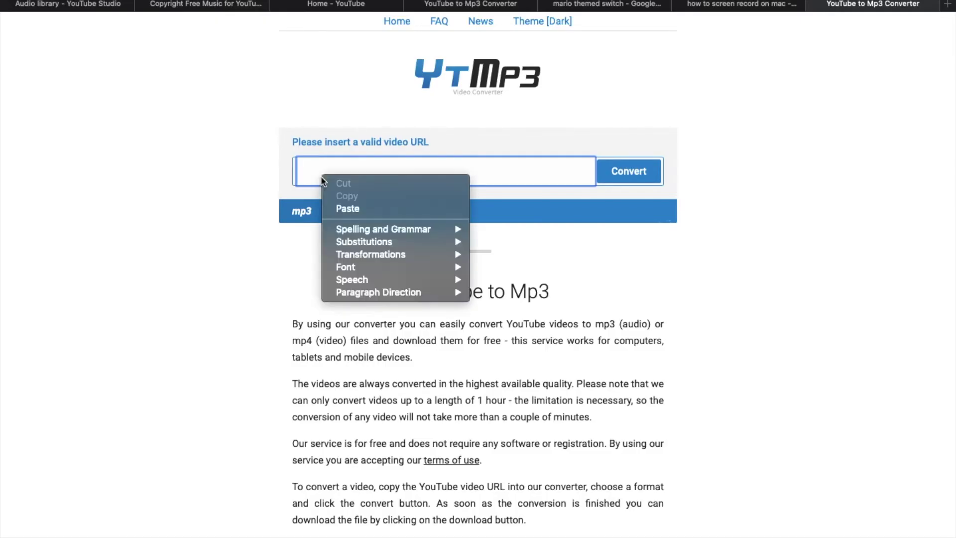
pyautogui.click(338, 208)
pyautogui.click(343, 213)
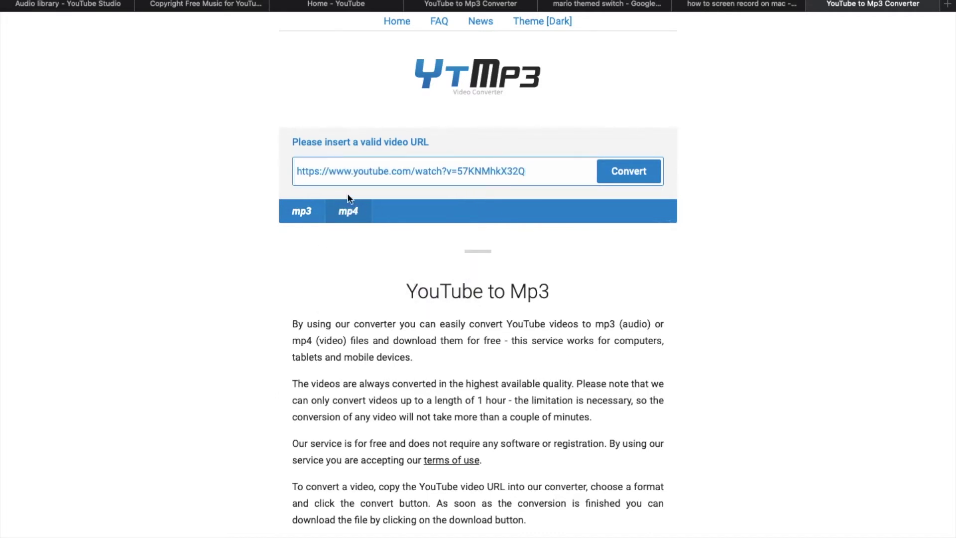
pyautogui.click(646, 172)
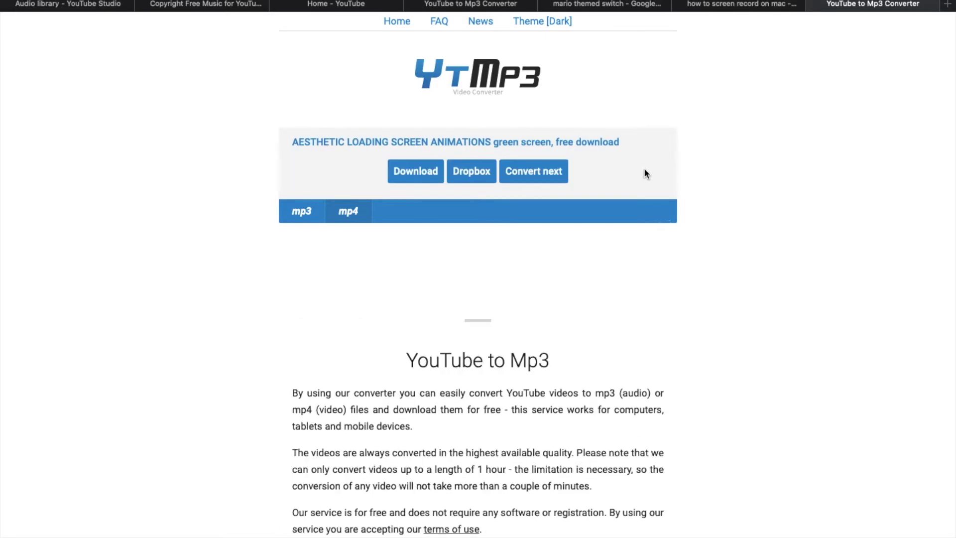
# Import the blue grid background, place it at the movie's start, and set its Style to Fit.
pyautogui.moveTo(309, 234); pyautogui.dragTo(127, 220)
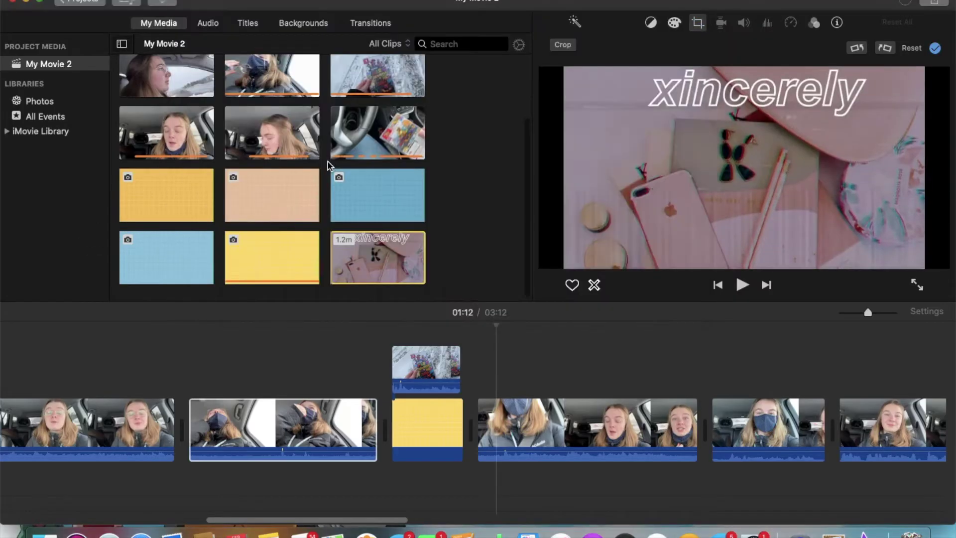
pyautogui.hscroll(-10, 247, 401)
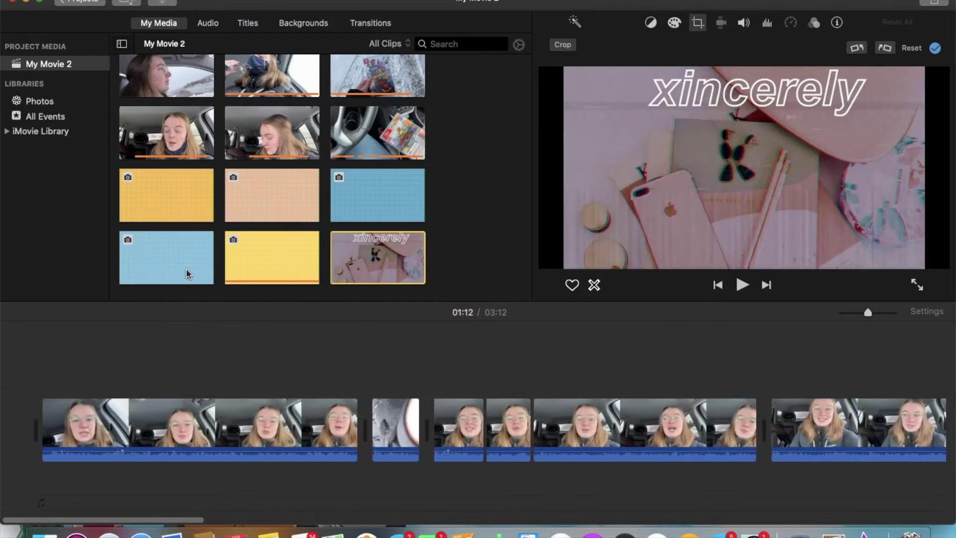
pyautogui.moveTo(182, 260); pyautogui.dragTo(25, 407)
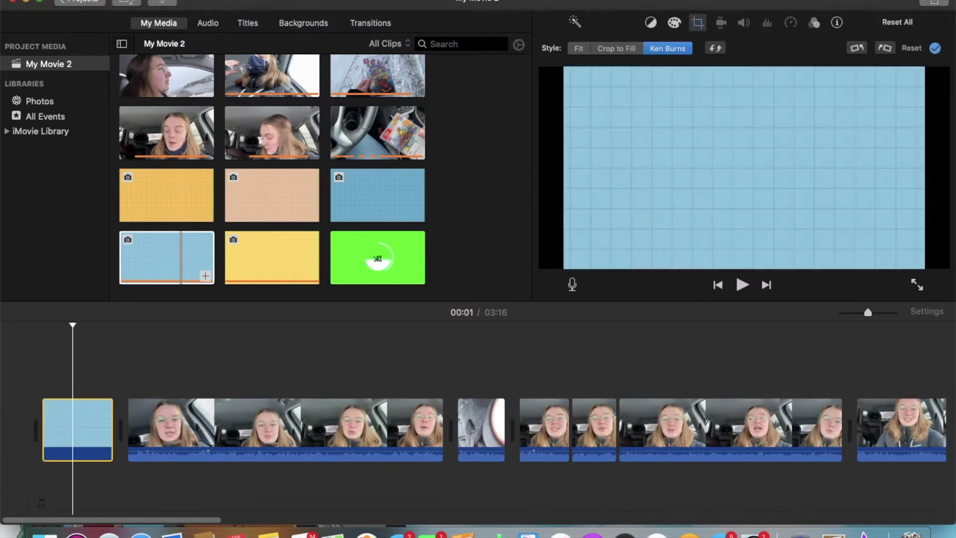
pyautogui.click(579, 49)
# Trim the green loading clip to its loading portion with two Cmd+B splits and place it above the blue background.
pyautogui.moveTo(347, 269); pyautogui.dragTo(33, 367)
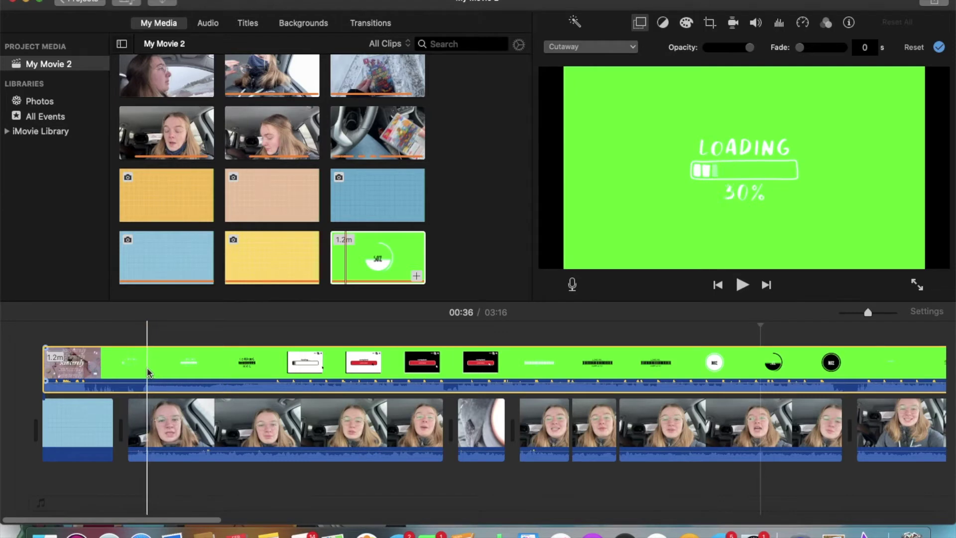
pyautogui.click(143, 366)
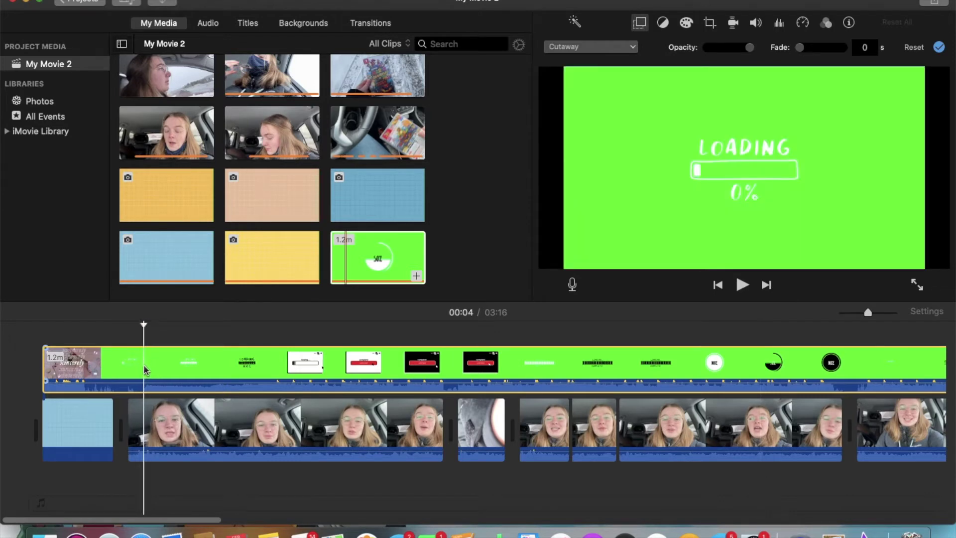
pyautogui.press('super+b')
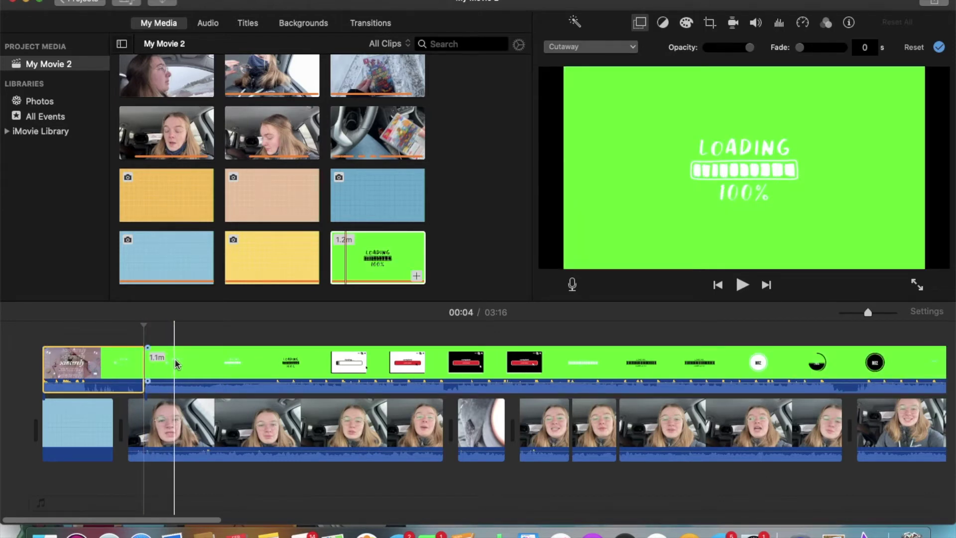
pyautogui.click(177, 359)
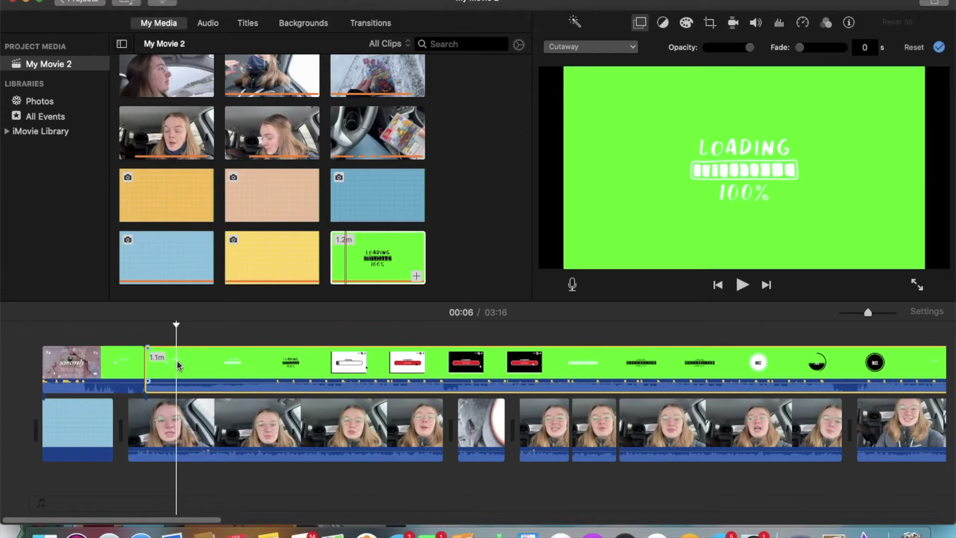
pyautogui.press('super+b')
pyautogui.click(128, 361)
pyautogui.press('Delete')
pyautogui.click(225, 361)
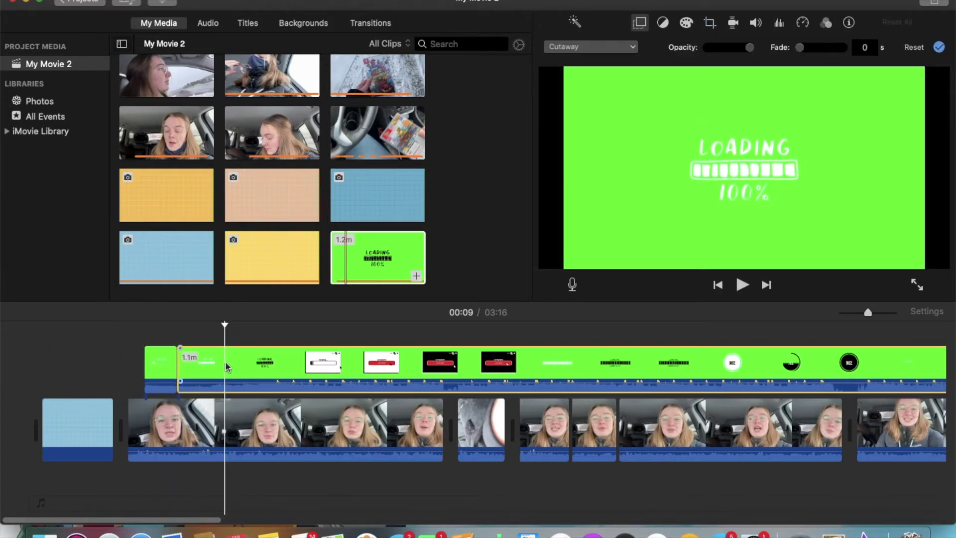
pyautogui.press('Delete')
pyautogui.moveTo(165, 368); pyautogui.dragTo(45, 406)
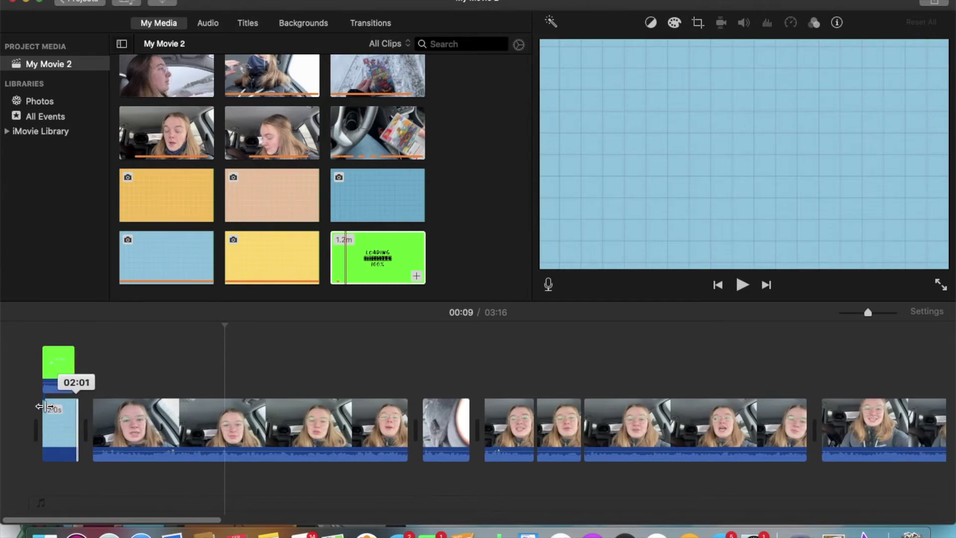
pyautogui.click(58, 361)
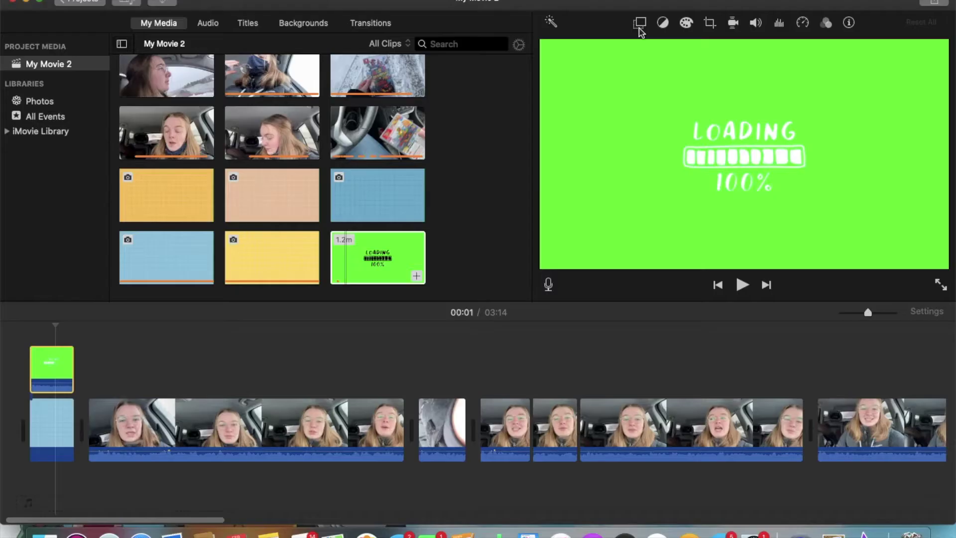
# Set the loading clip's overlay to Green/Blue Screen and play it over the blue grid.
pyautogui.click(401, 170)
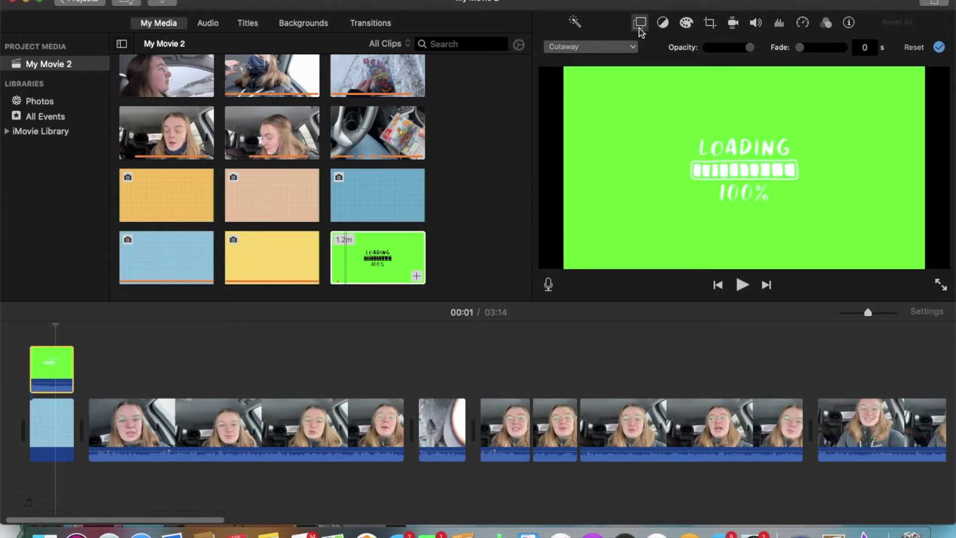
pyautogui.click(632, 47)
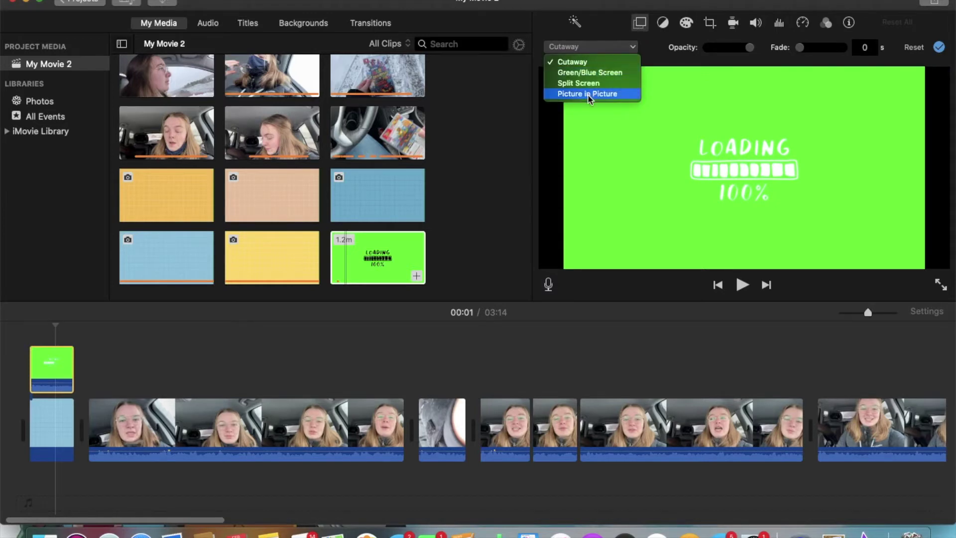
pyautogui.click(590, 73)
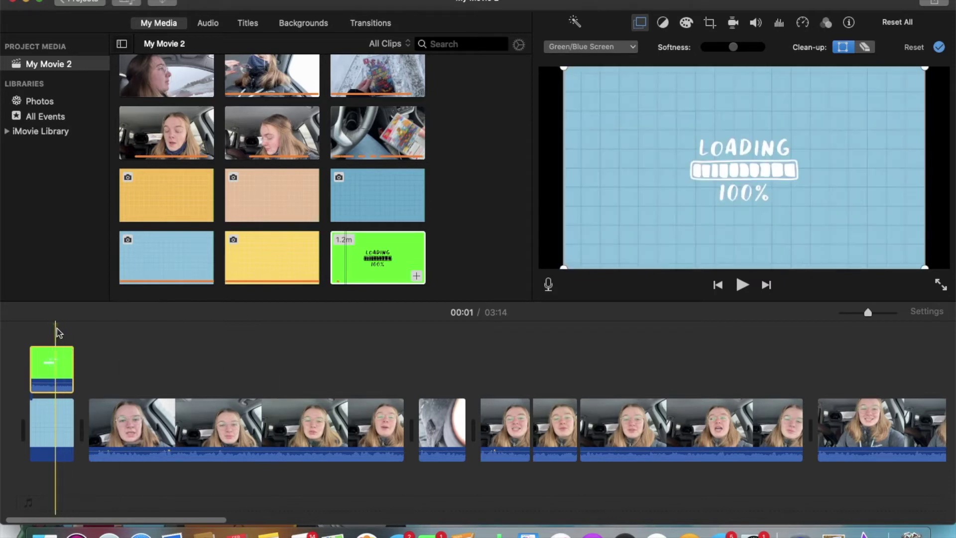
pyautogui.moveTo(54, 324); pyautogui.dragTo(25, 327)
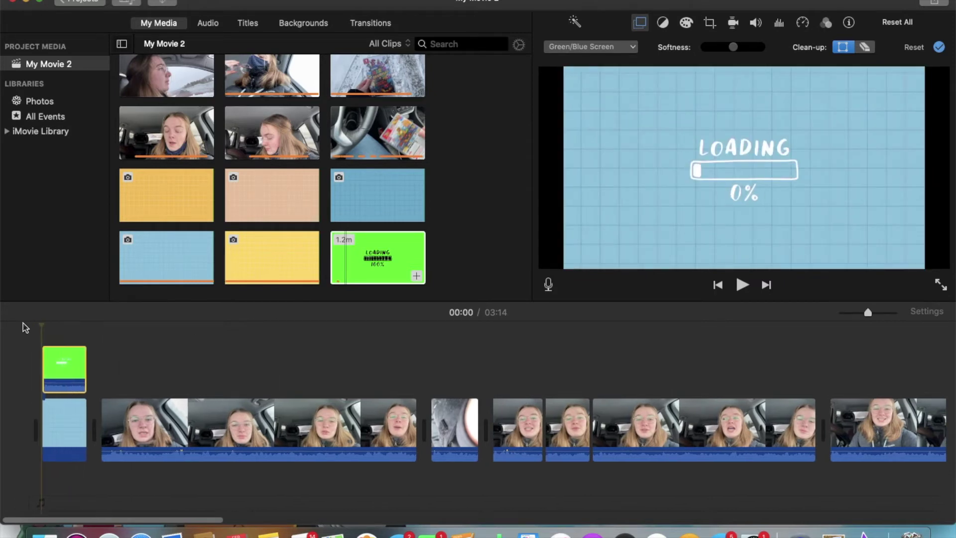
pyautogui.press('space')
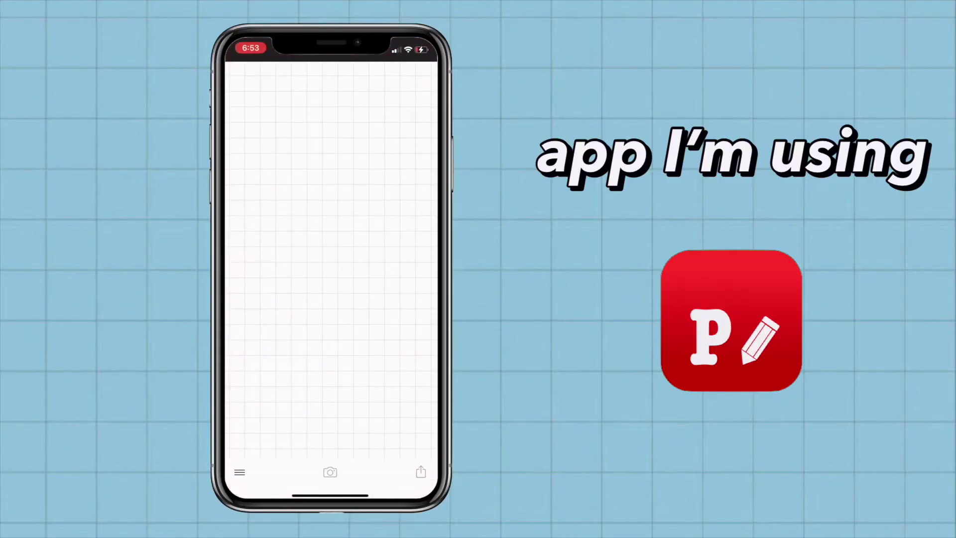
# Create a custom 16:9 Phonto canvas from a plain white image and fill it bright green.
pyautogui.click(330, 472)
pyautogui.click(330, 374)
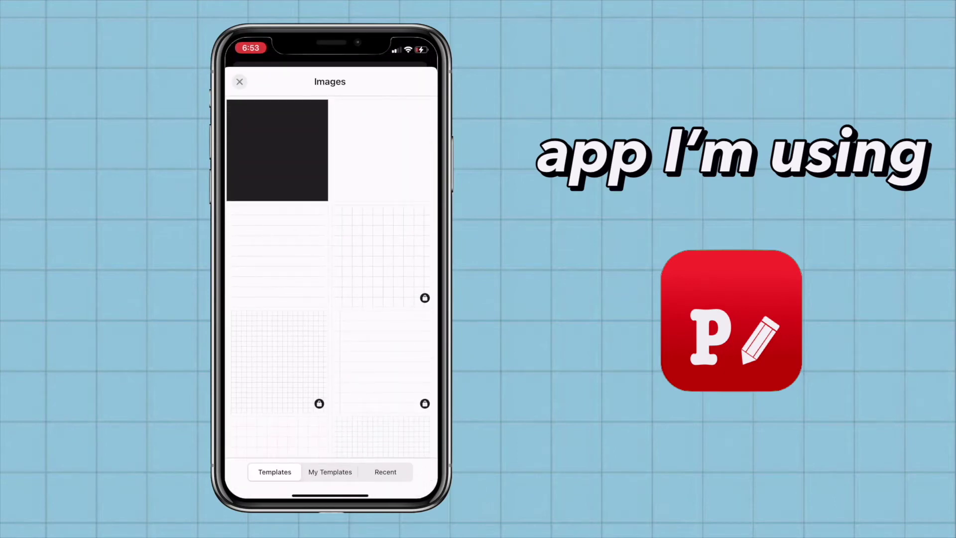
pyautogui.click(376, 150)
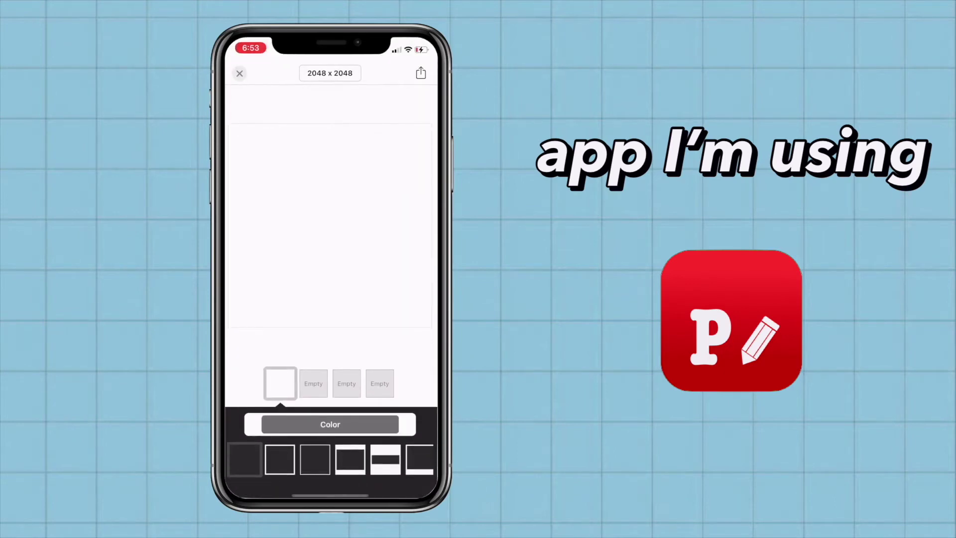
pyautogui.click(330, 73)
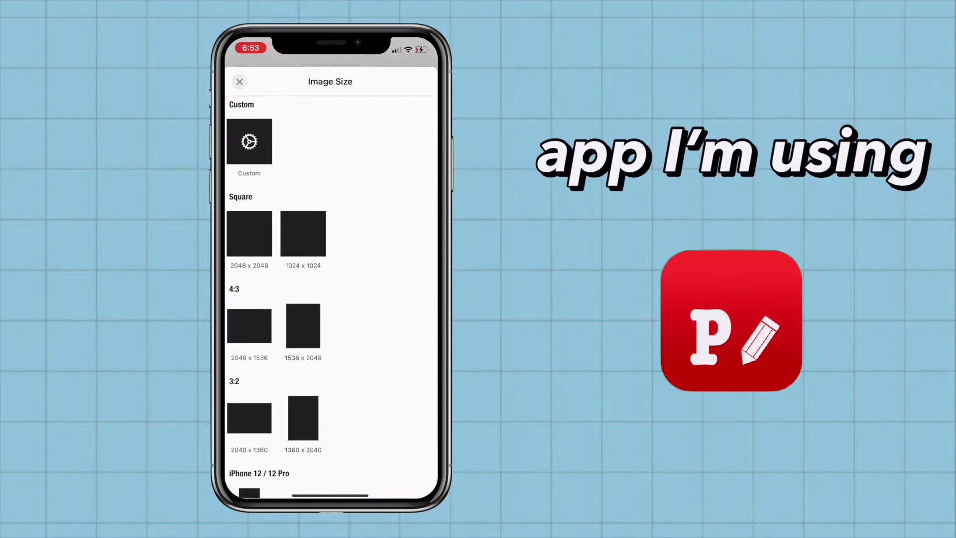
pyautogui.click(249, 141)
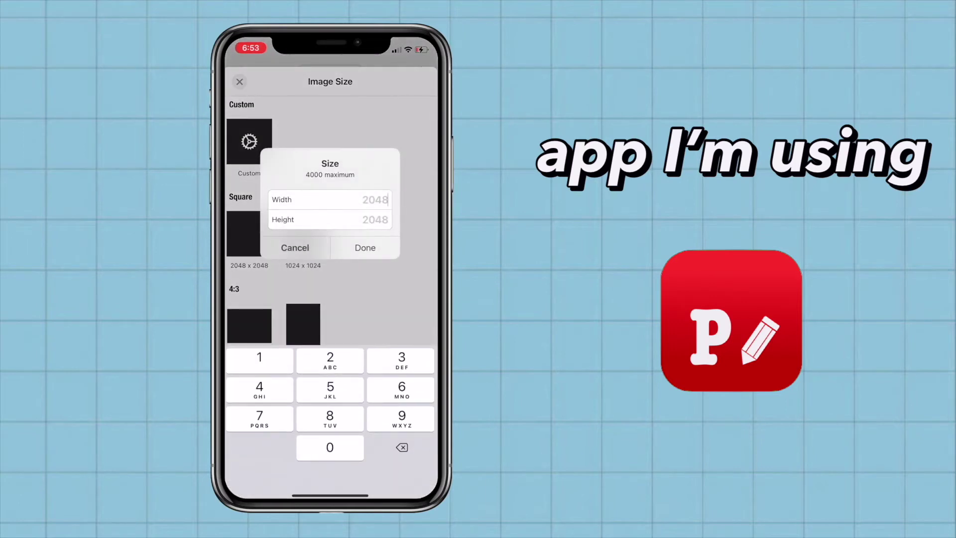
pyautogui.write('16')
pyautogui.click(365, 247)
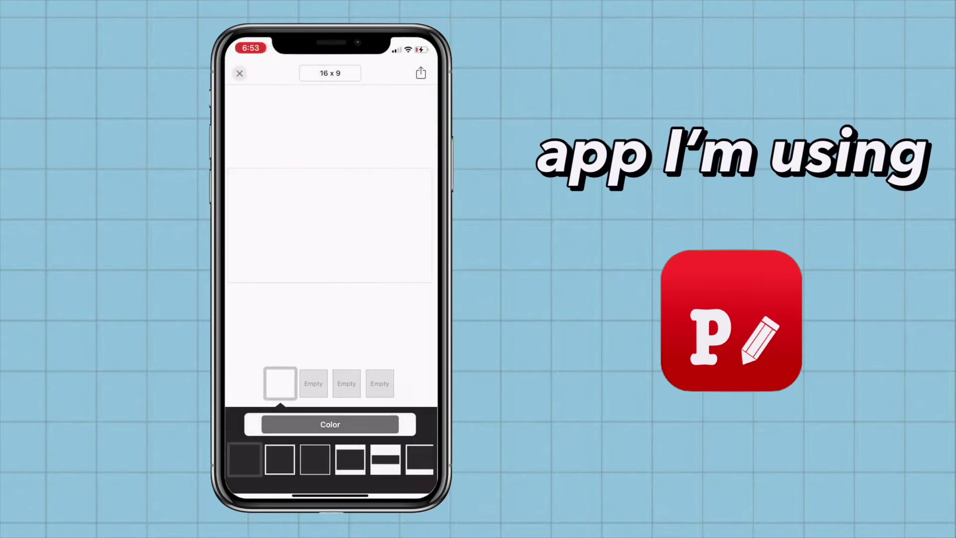
pyautogui.click(330, 422)
pyautogui.click(426, 368)
pyautogui.click(294, 369)
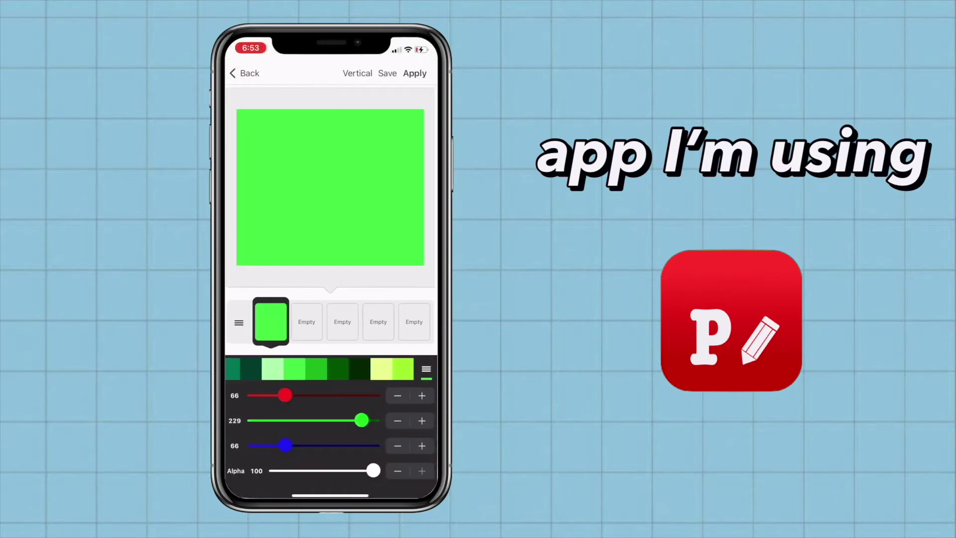
pyautogui.click(414, 74)
pyautogui.click(421, 73)
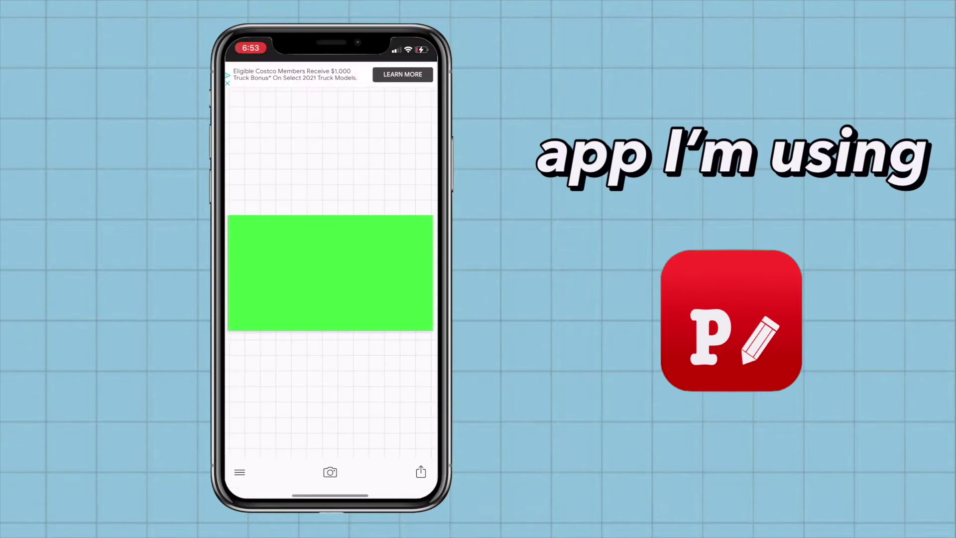
# Add the text 'mario themed switch' and move it to the green box's bottom edge.
pyautogui.click(297, 279)
pyautogui.click(296, 265)
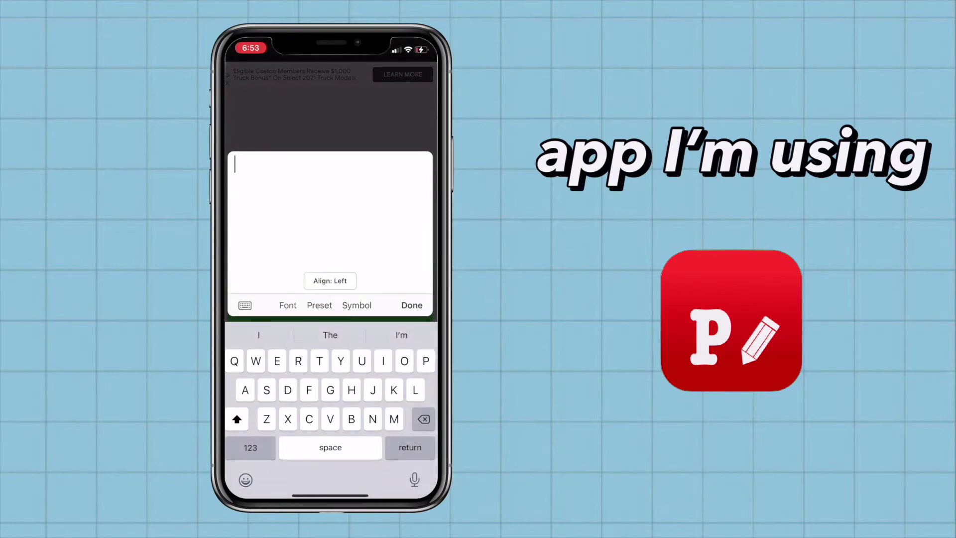
pyautogui.write('mario themed s')
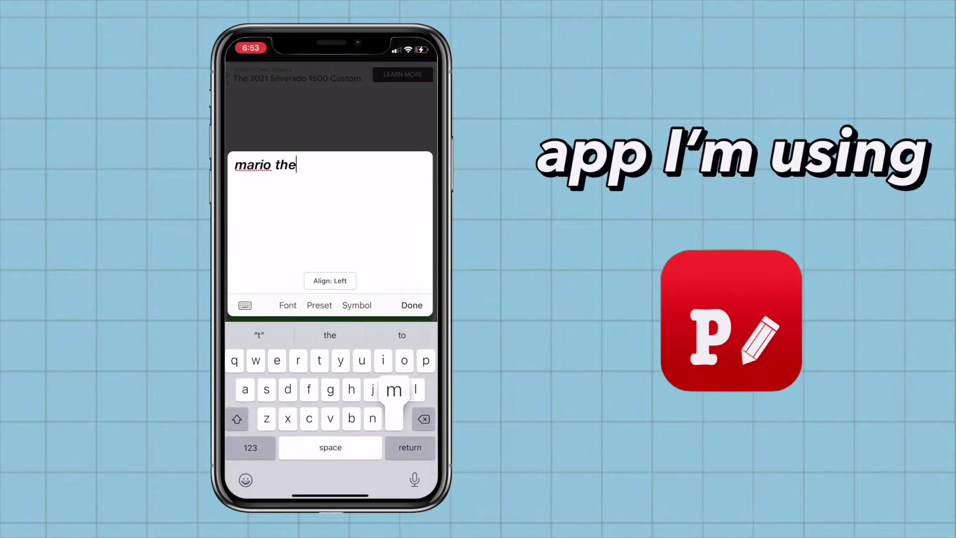
pyautogui.write('witch')
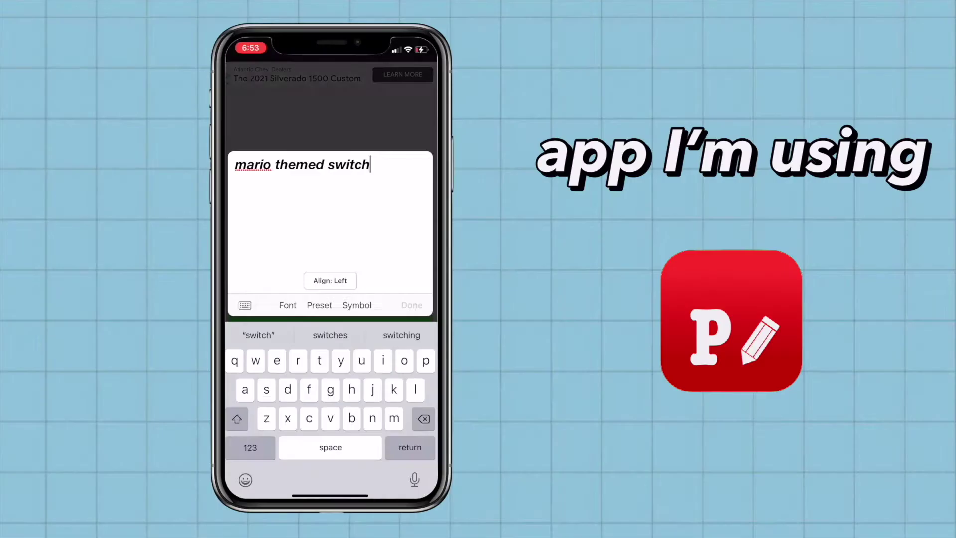
pyautogui.click(412, 305)
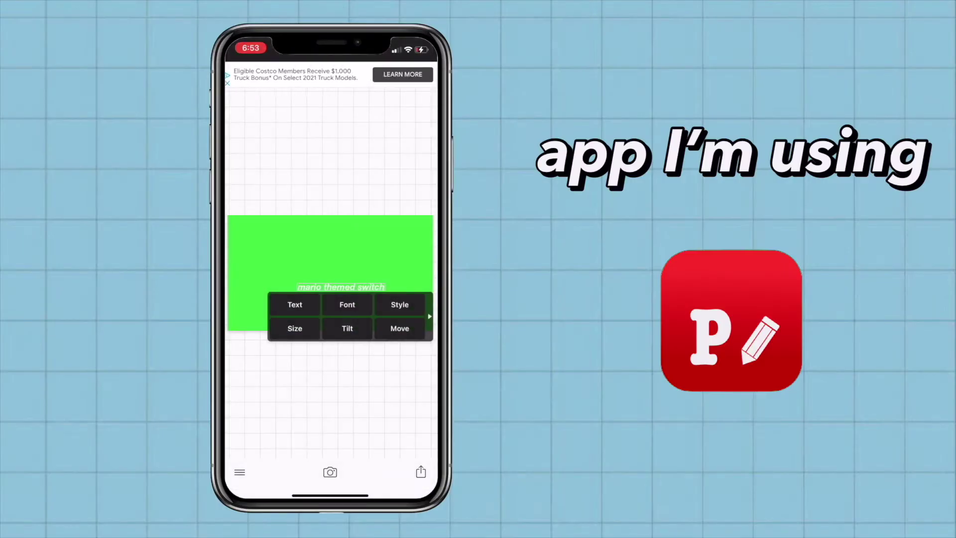
pyautogui.click(399, 328)
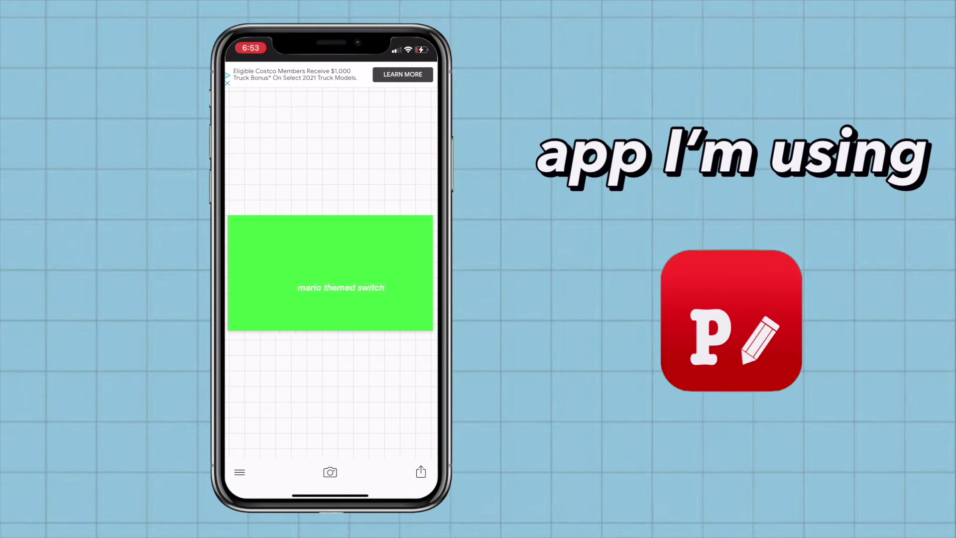
pyautogui.moveTo(341, 287); pyautogui.dragTo(330, 325)
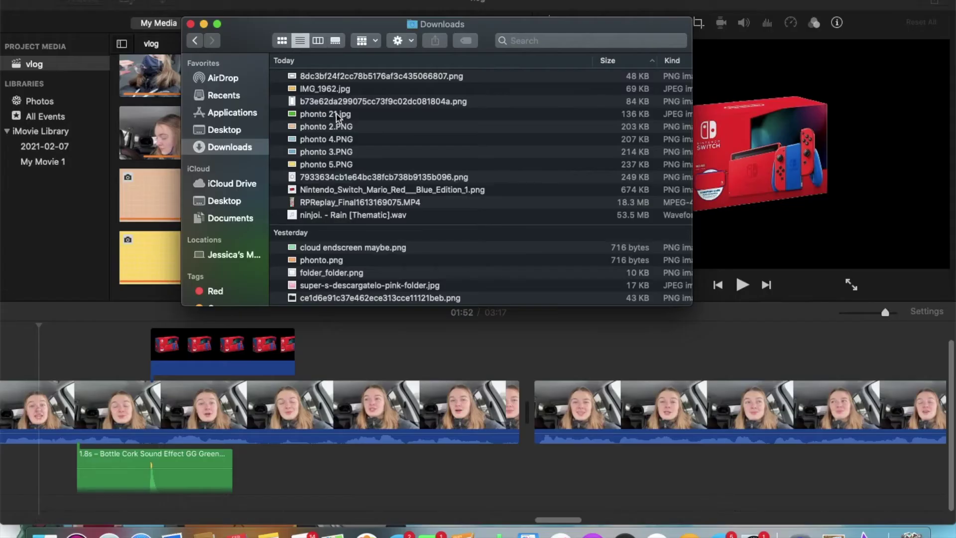
# Place phonto 21.jpg above the car clip, set crop Style to Fit, and apply Green/Blue Screen.
pyautogui.moveTo(321, 114); pyautogui.dragTo(617, 343)
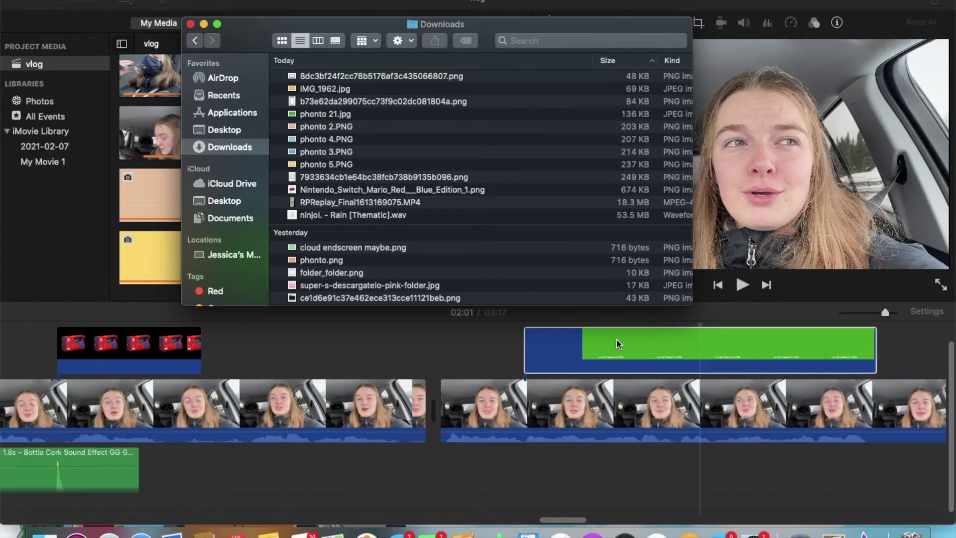
pyautogui.click(190, 25)
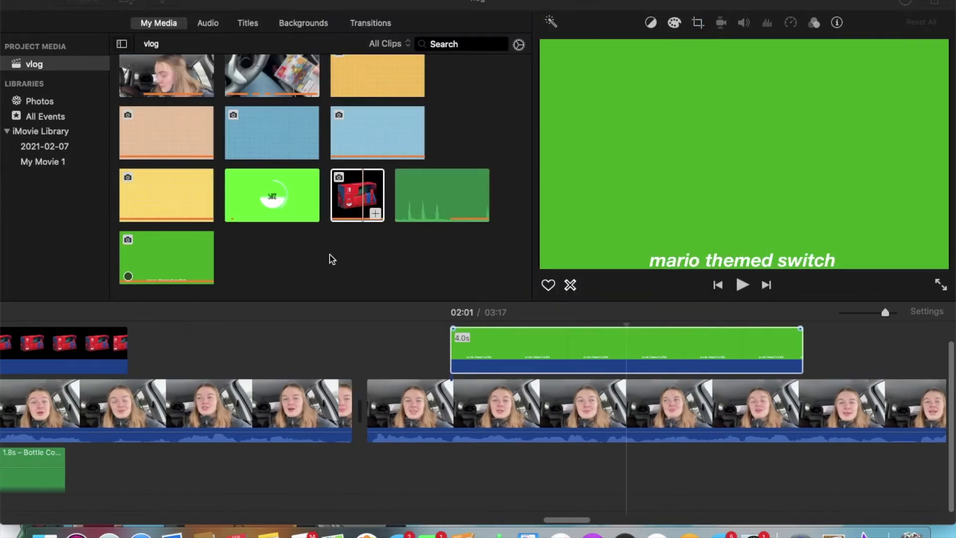
pyautogui.press('c')
pyautogui.click(575, 48)
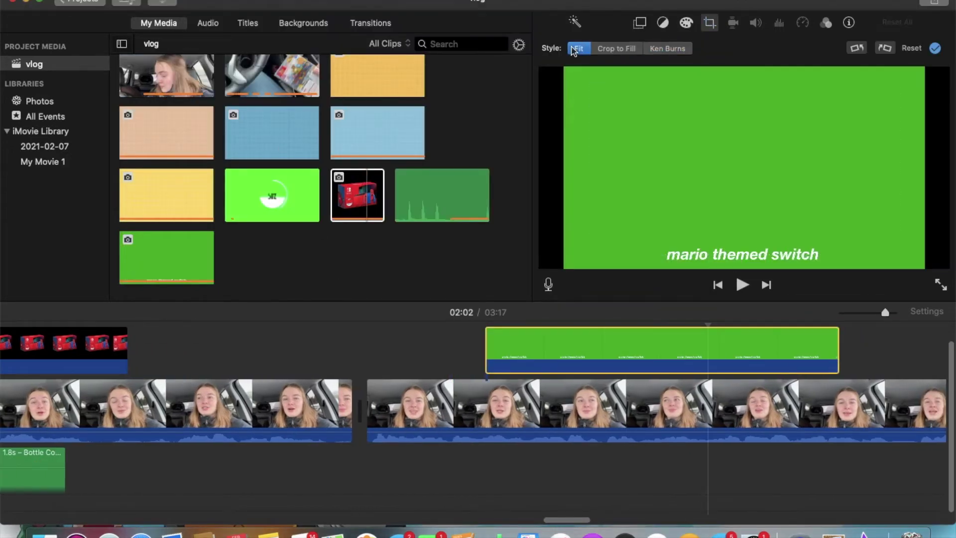
pyautogui.click(639, 23)
pyautogui.click(615, 50)
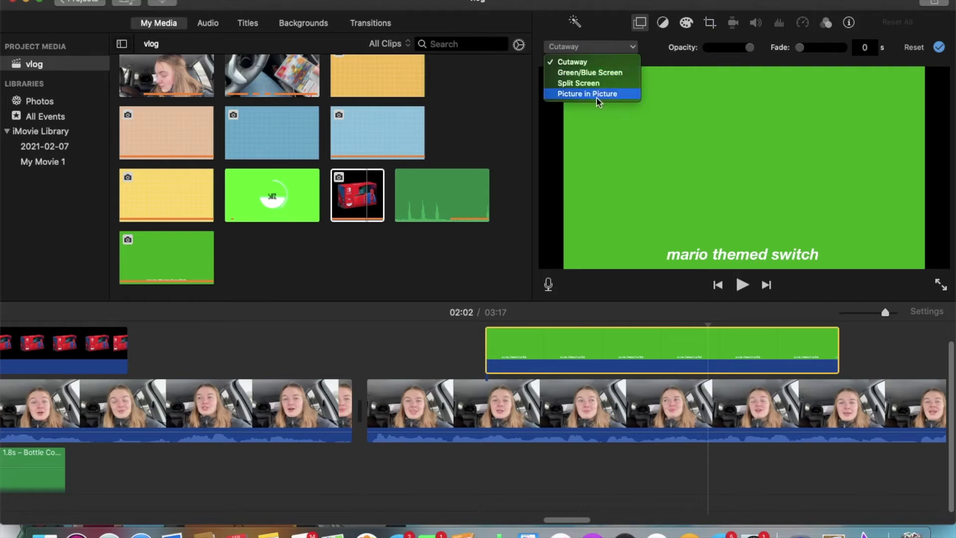
pyautogui.click(590, 72)
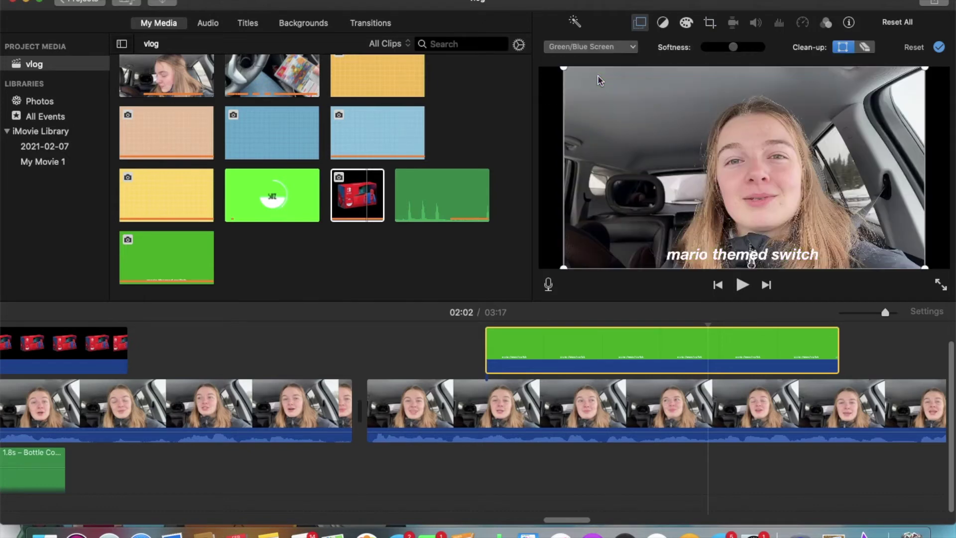
# Preview the keyed 'mario themed switch' caption playing over the car footage.
pyautogui.click(463, 384)
pyautogui.press('space')
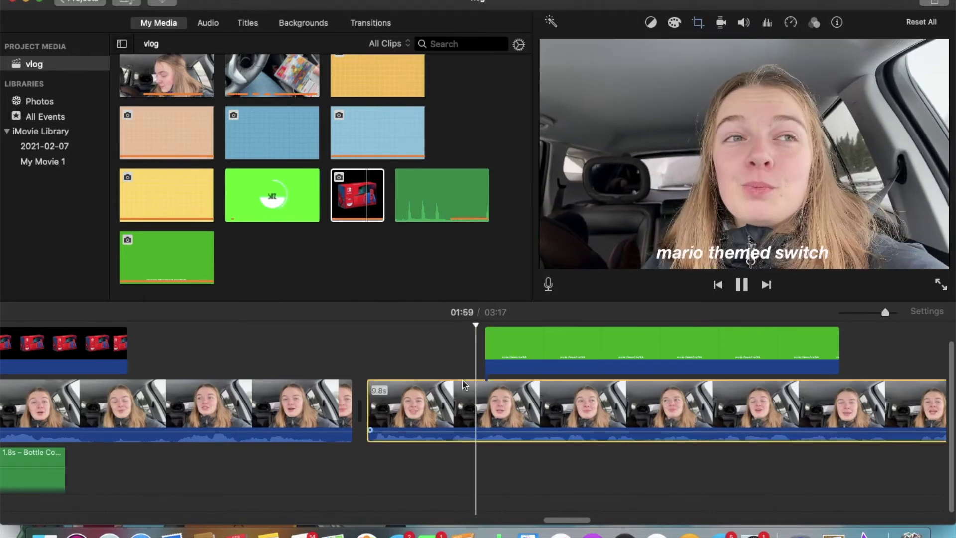
pyautogui.press('space')
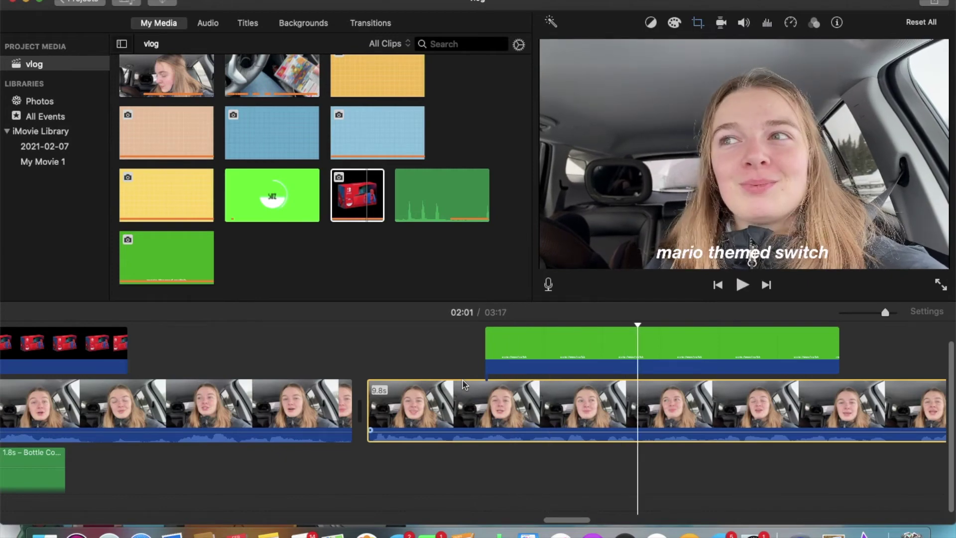
pyautogui.press('space')
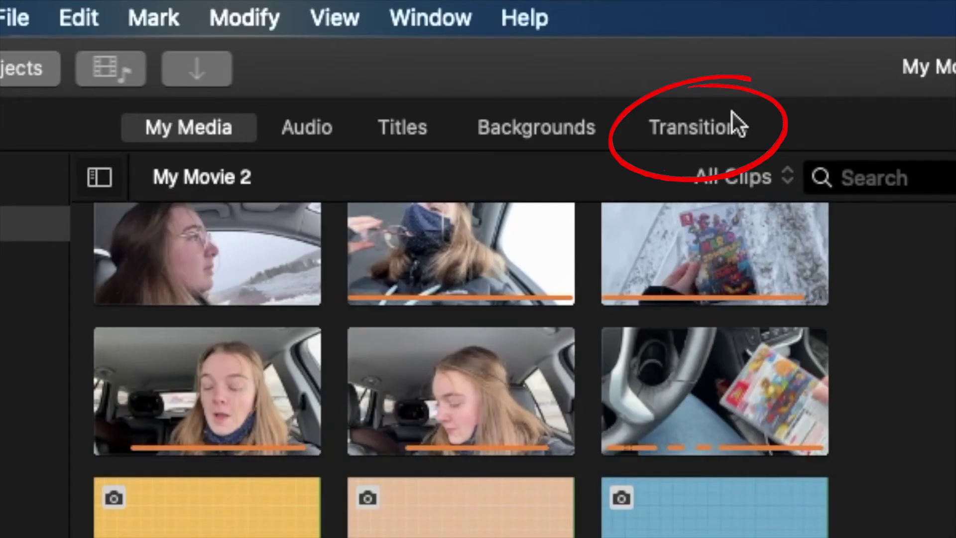
# Insert a Slide Left transition between the first two clips with a 0.2-second duration.
pyautogui.click(733, 113)
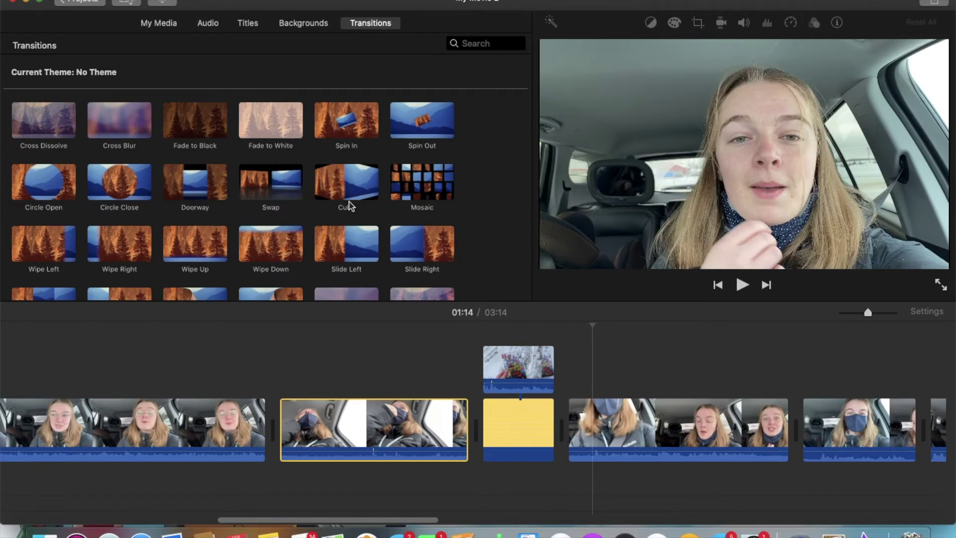
pyautogui.click(341, 243)
pyautogui.moveTo(341, 242); pyautogui.dragTo(308, 283)
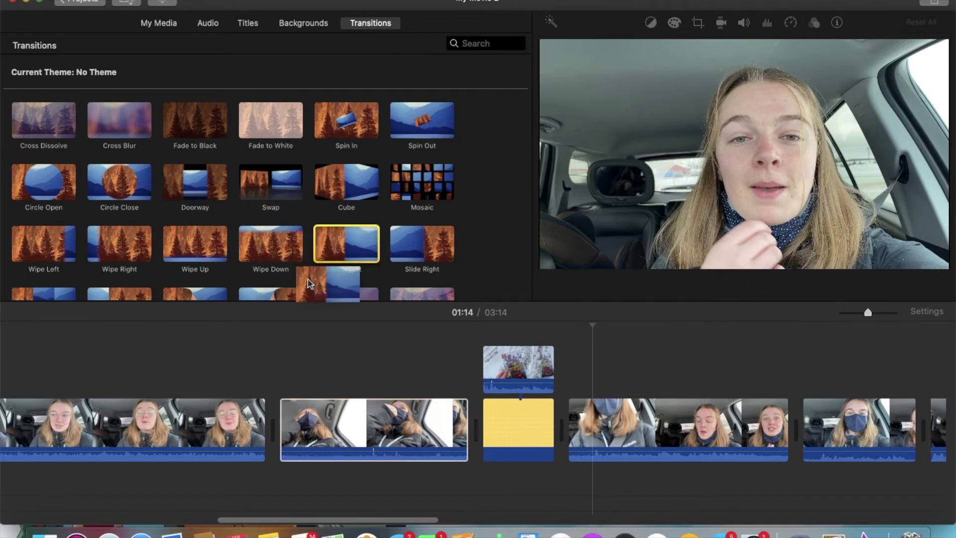
pyautogui.moveTo(309, 284); pyautogui.dragTo(253, 430)
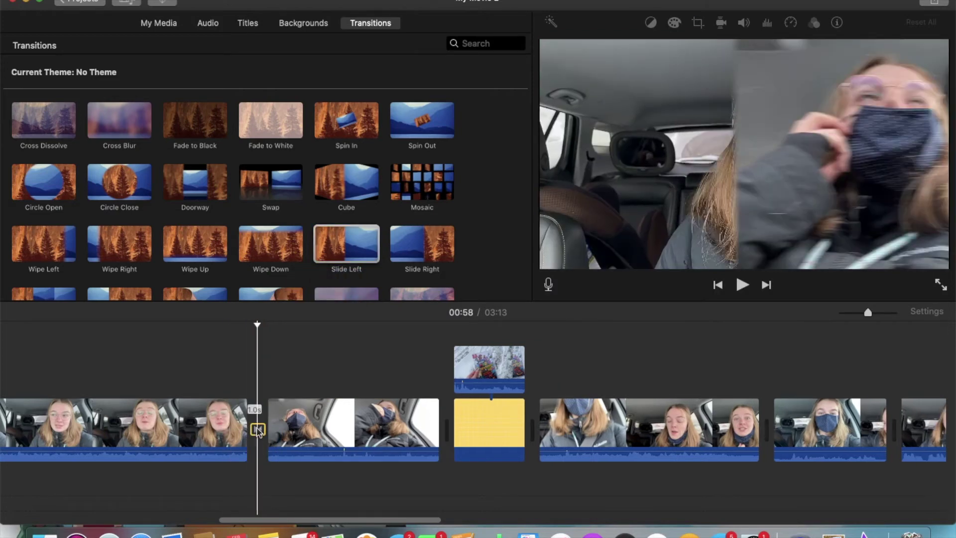
pyautogui.doubleClick(257, 429)
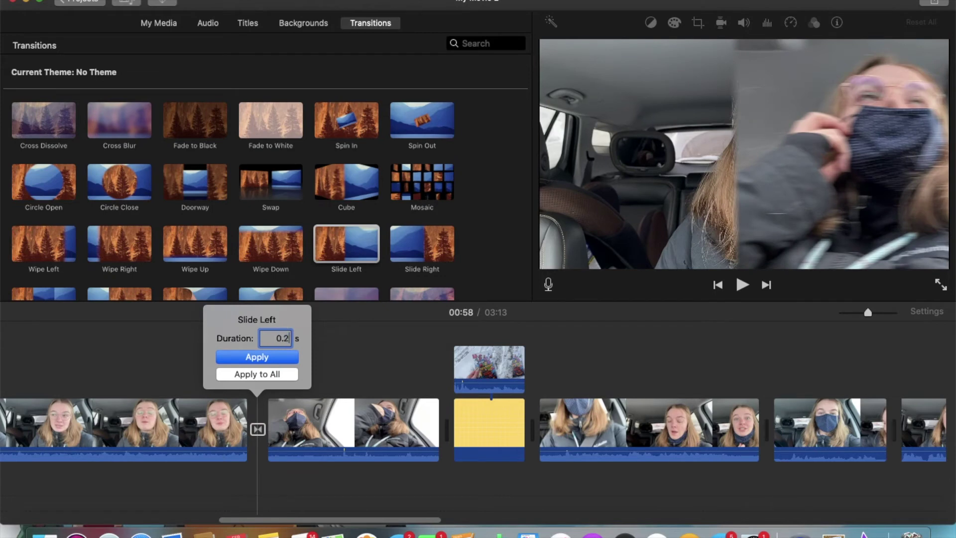
pyautogui.press('Return')
pyautogui.click(174, 25)
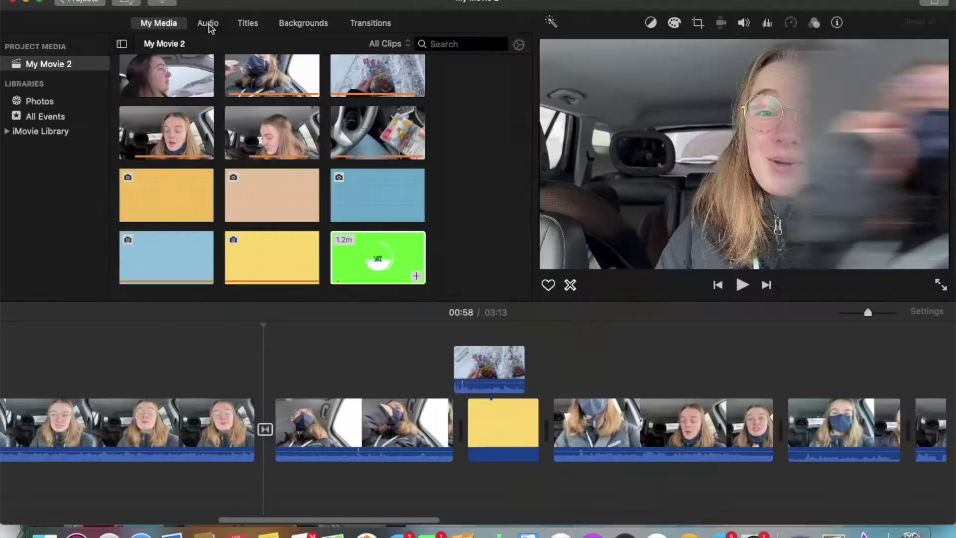
# Import Whoosh sound effect.mp3 from the Desktop's youtube > sound effects folder.
pyautogui.click(208, 24)
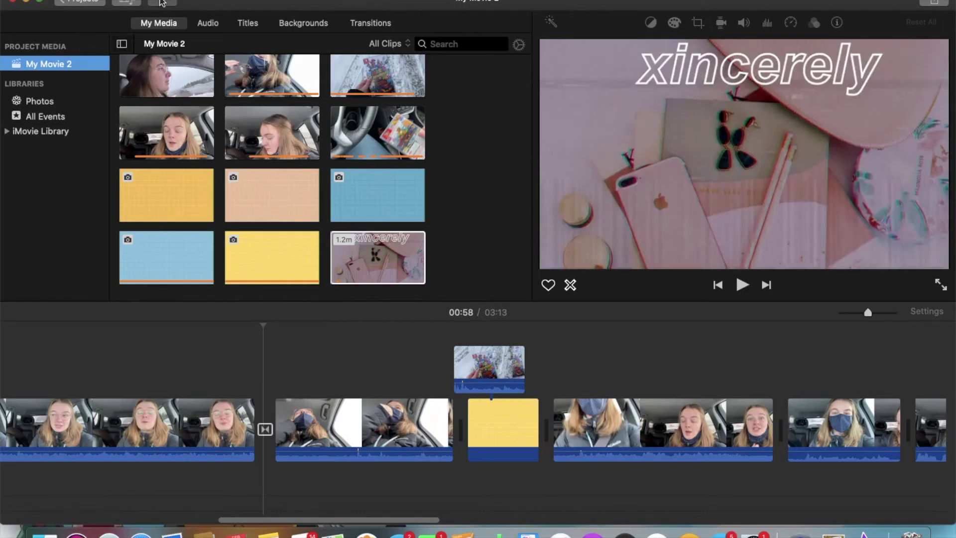
pyautogui.click(162, 2)
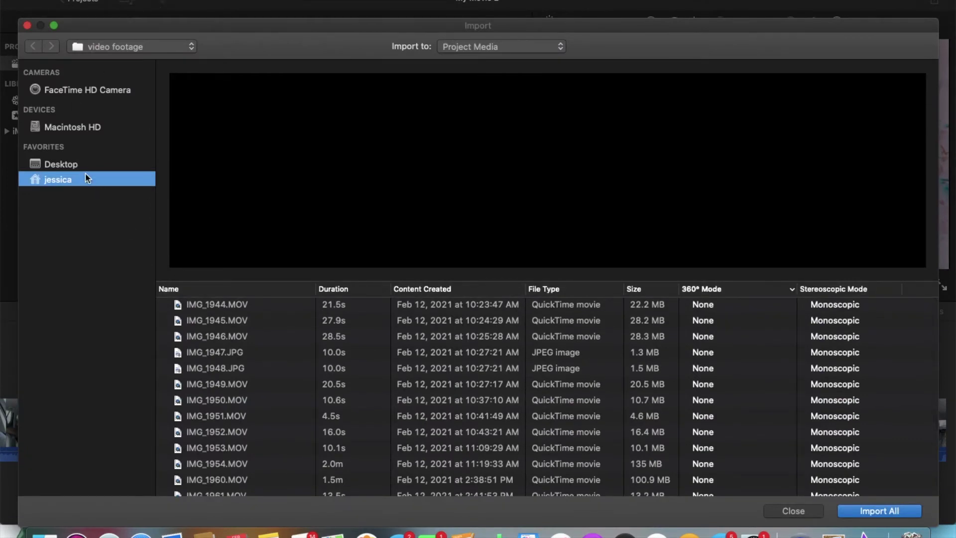
pyautogui.click(68, 167)
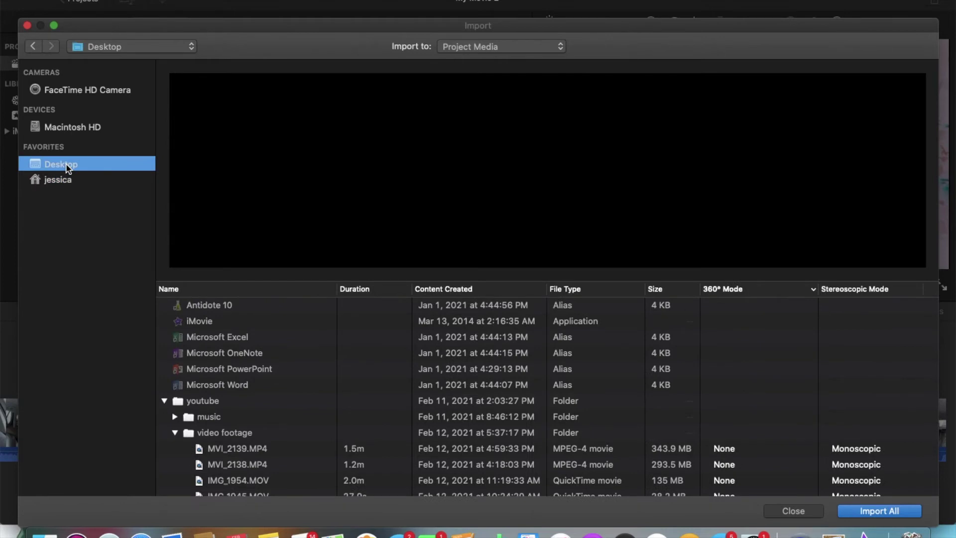
pyautogui.scroll(-2, 206, 450)
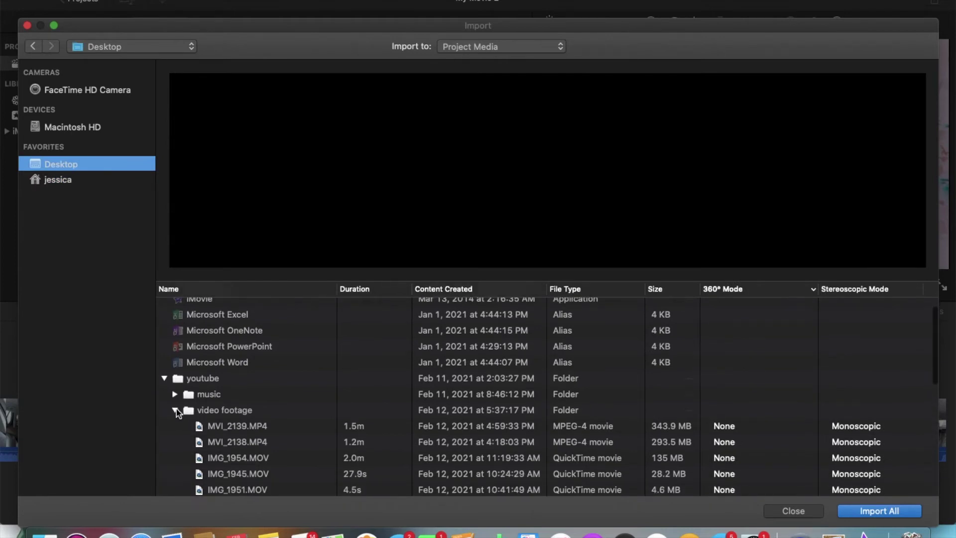
pyautogui.click(176, 410)
pyautogui.click(175, 395)
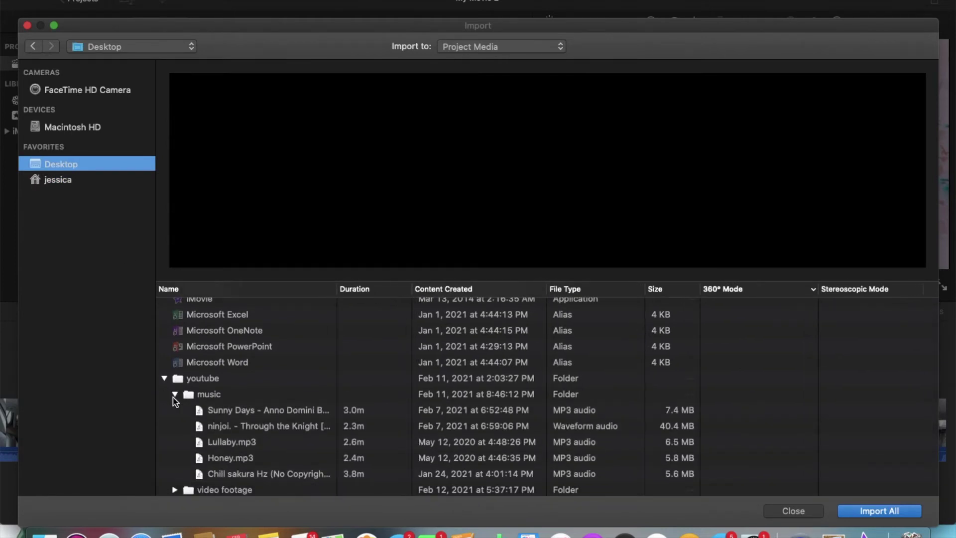
pyautogui.click(174, 395)
pyautogui.scroll(-4, 258, 414)
pyautogui.click(333, 421)
pyautogui.click(857, 508)
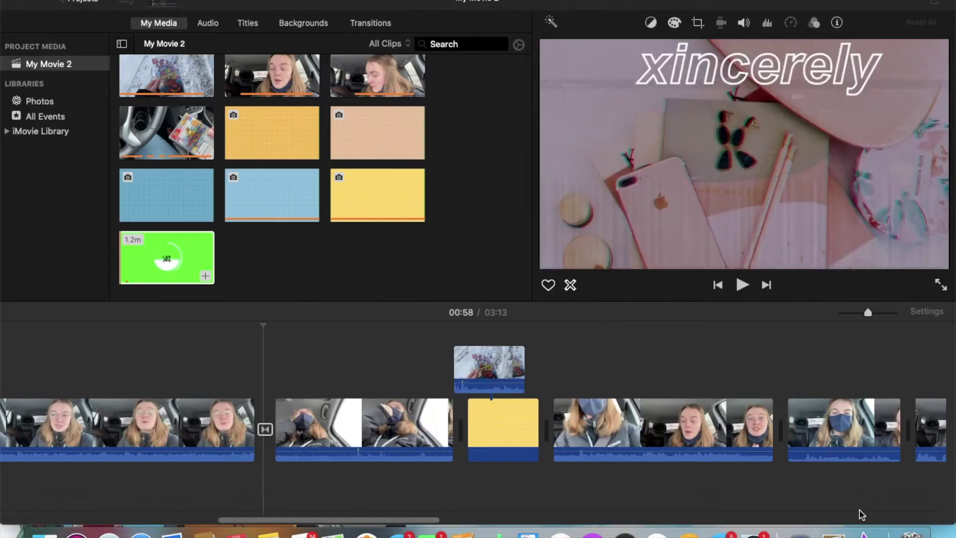
# Add the Whoosh sound under the first clip, align it just before the 00:58 cut, and preview.
pyautogui.moveTo(179, 116); pyautogui.dragTo(271, 482)
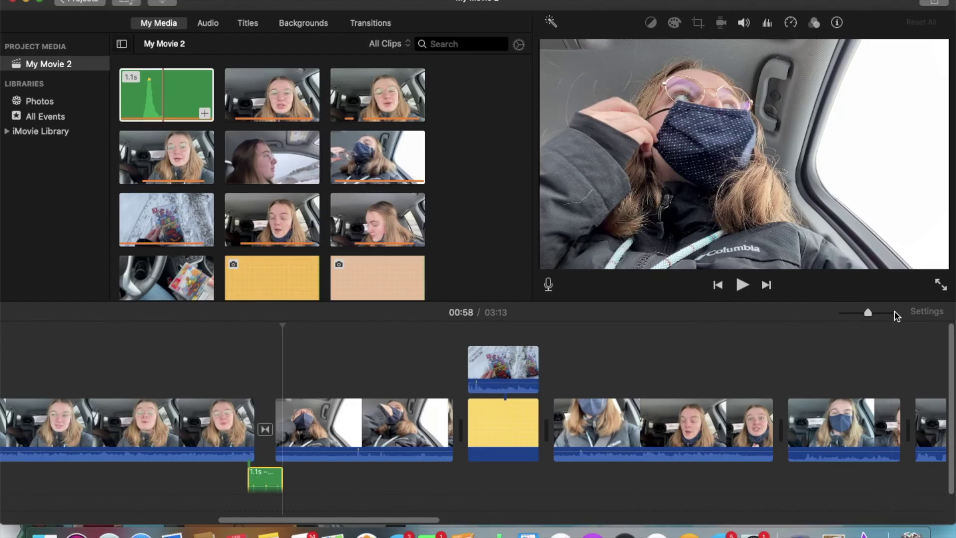
pyautogui.click(736, 236)
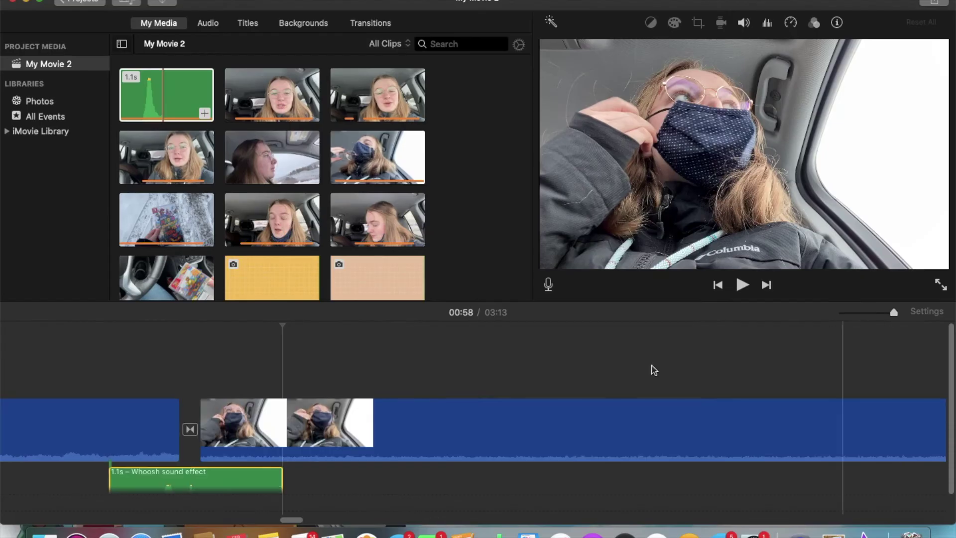
pyautogui.hscroll(-5, 650, 368)
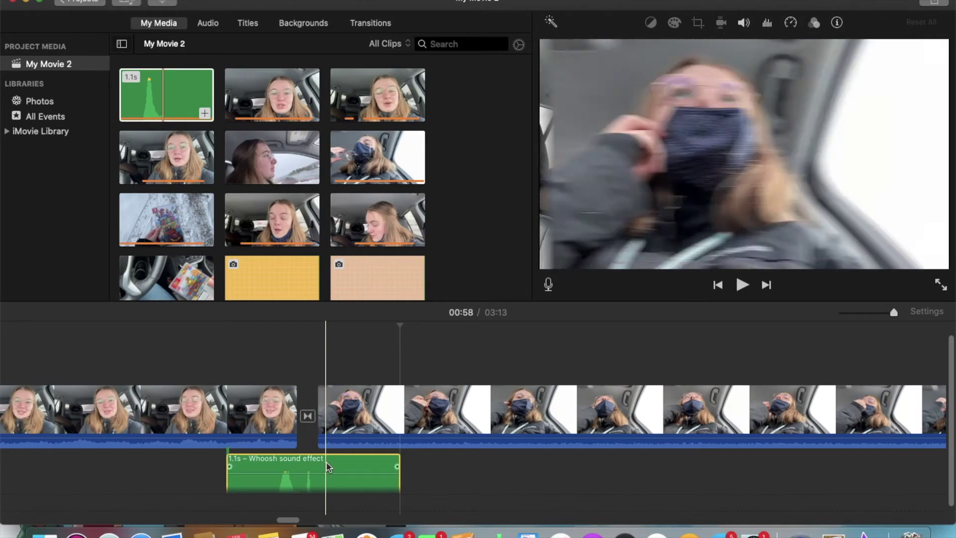
pyautogui.moveTo(331, 463); pyautogui.dragTo(348, 466)
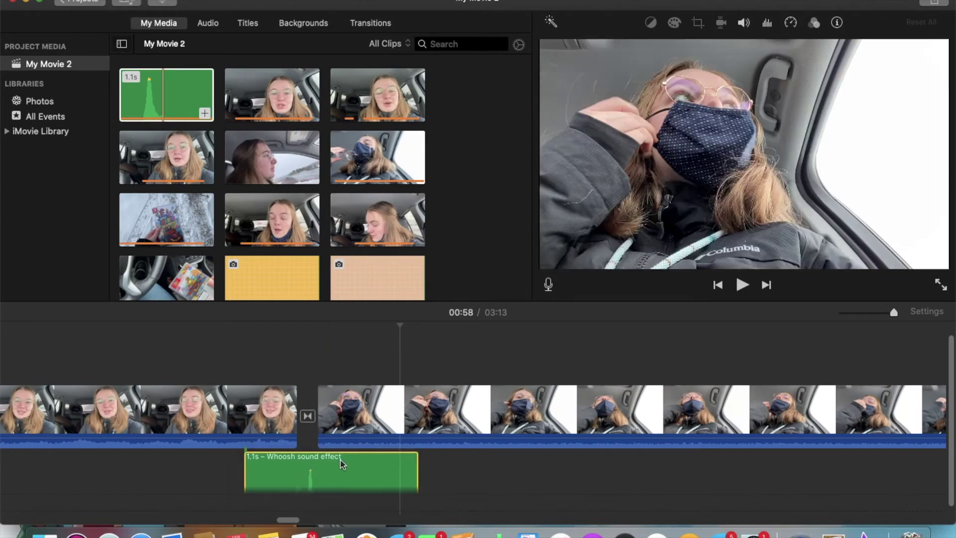
pyautogui.click(286, 470)
pyautogui.press('space')
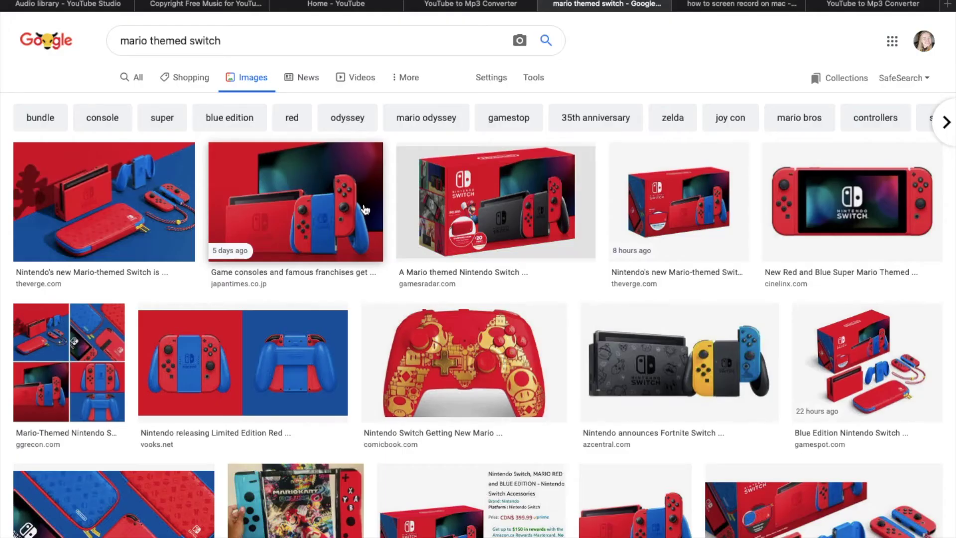
# Save the boxed red-and-blue Mario Nintendo Switch image from Google Images to Downloads.
pyautogui.click(700, 244)
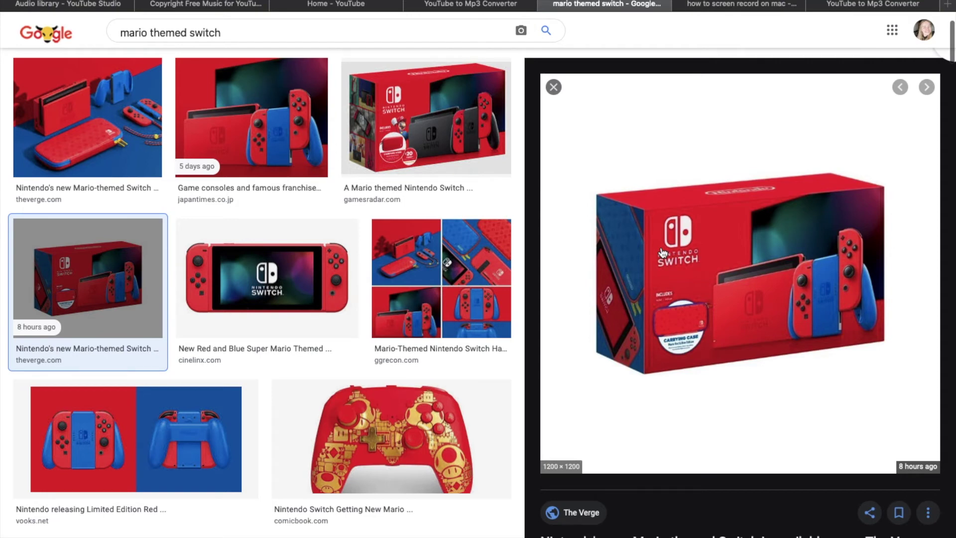
pyautogui.rightClick(662, 252)
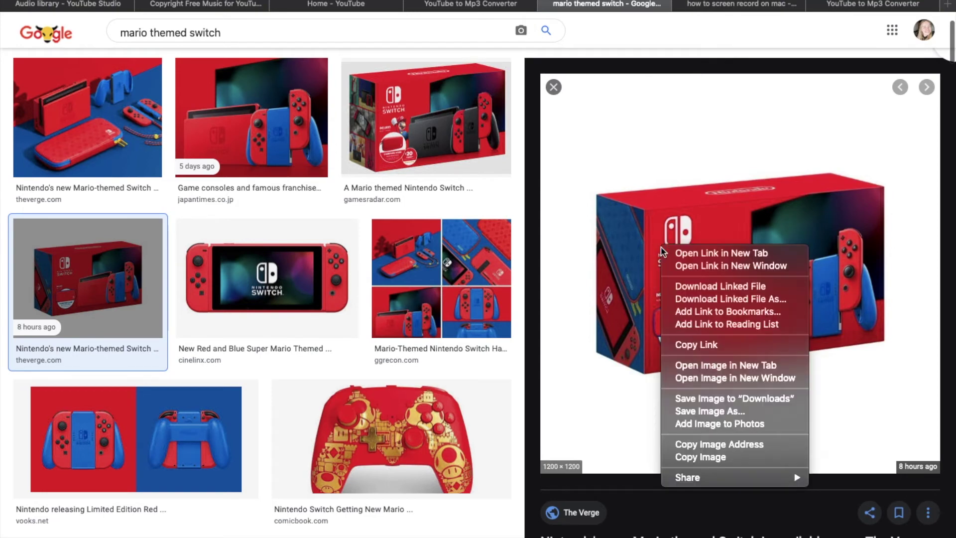
pyautogui.click(729, 404)
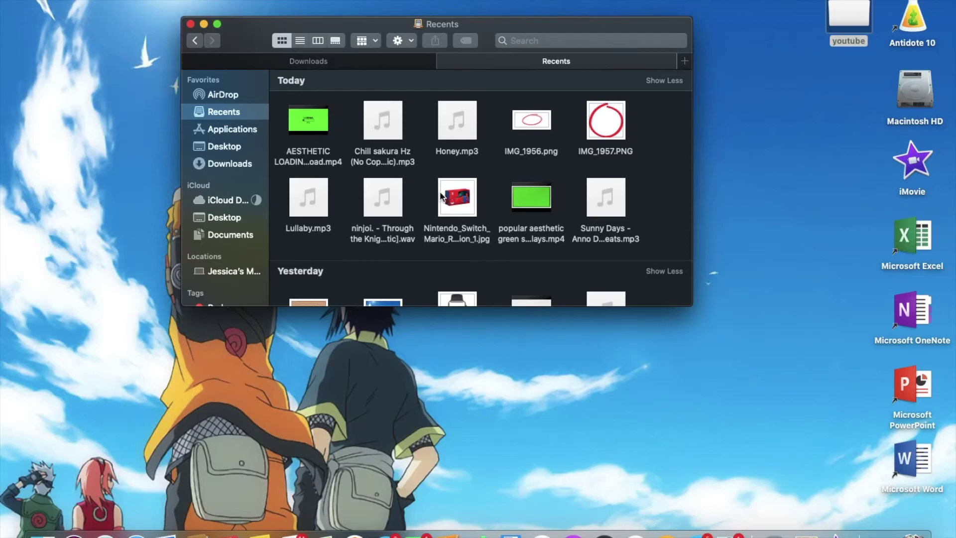
# Remove the Switch image's white background with Instant Alpha, convert to PNG, and place it above the main video.
pyautogui.click(450, 195)
pyautogui.doubleClick(449, 195)
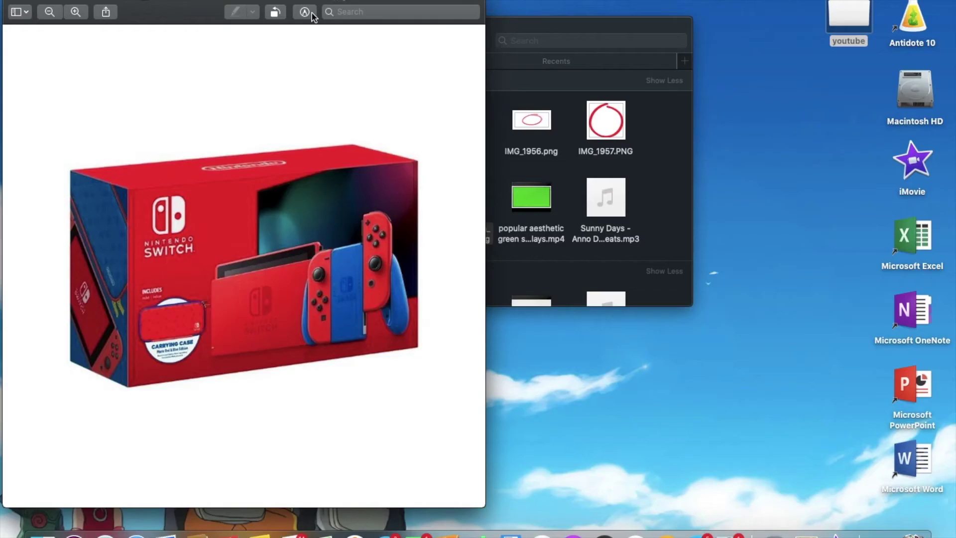
pyautogui.click(305, 12)
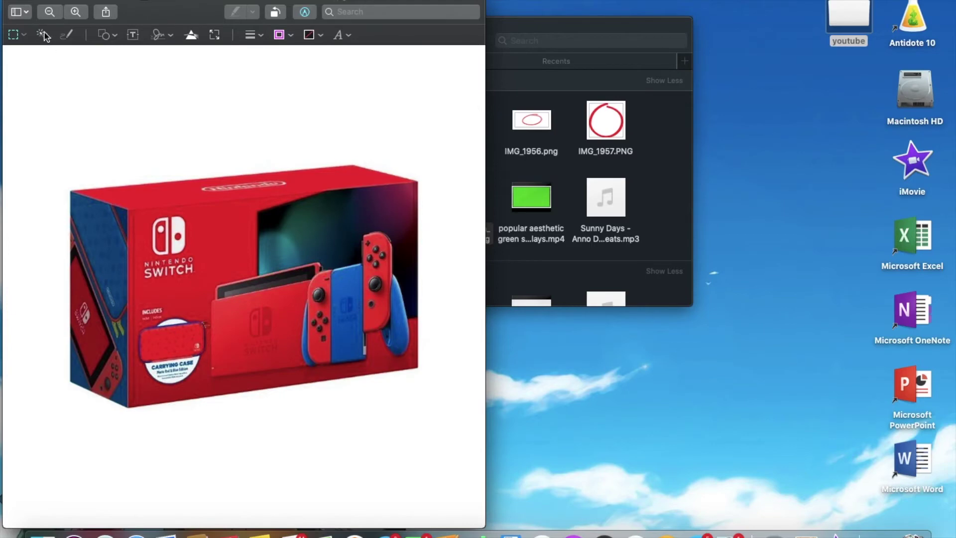
pyautogui.click(43, 35)
pyautogui.moveTo(42, 92); pyautogui.dragTo(49, 99)
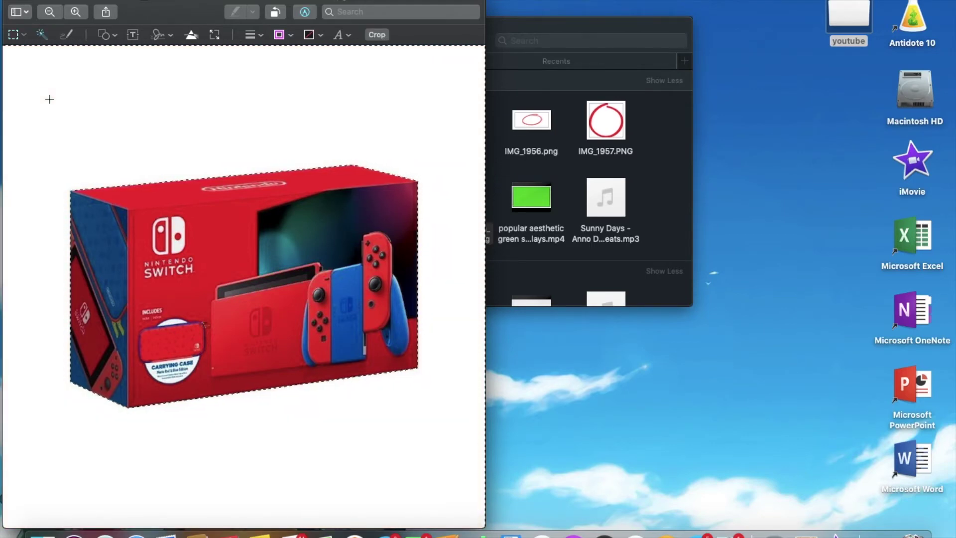
pyautogui.press('Delete')
pyautogui.click(339, 112)
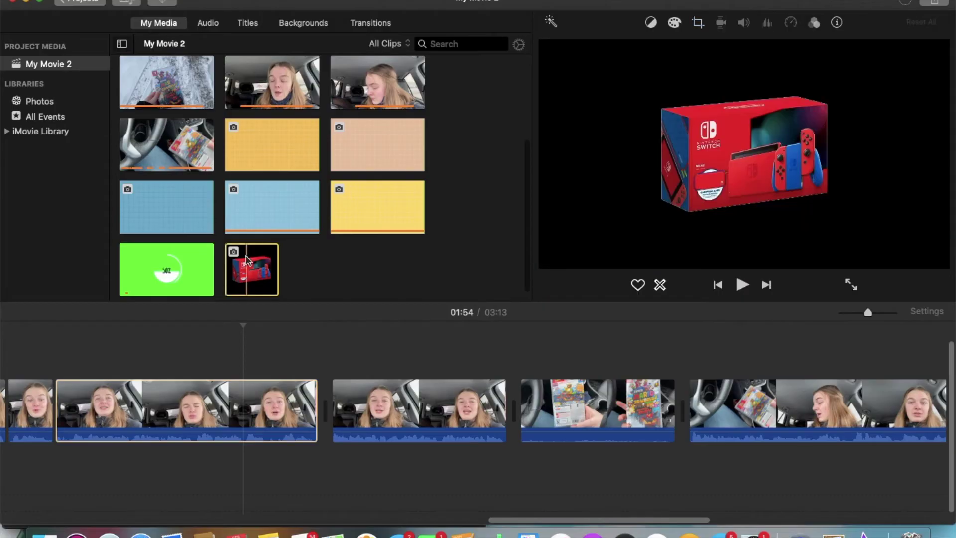
pyautogui.moveTo(251, 269); pyautogui.dragTo(248, 348)
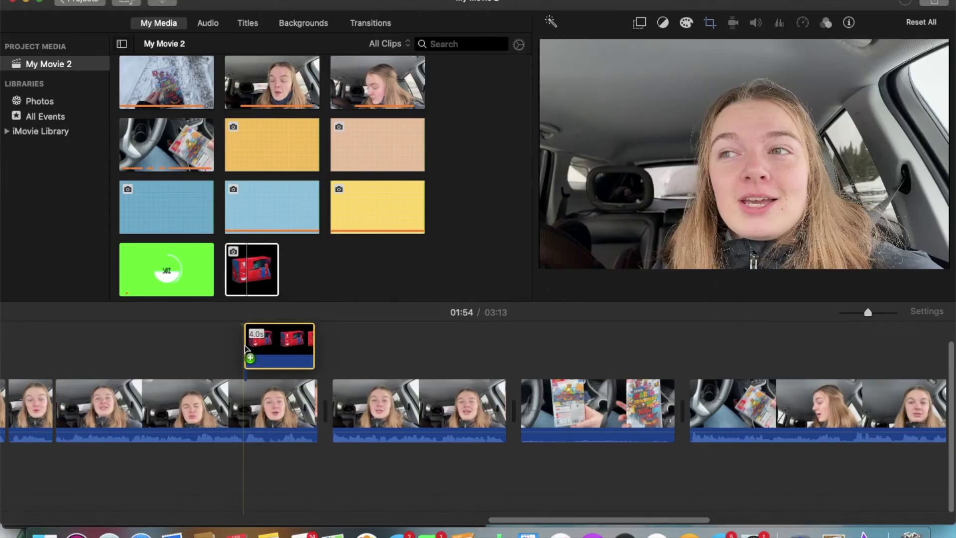
# Make the Switch box overlay a picture-in-picture inset with a 0 s dissolve.
pyautogui.click(278, 348)
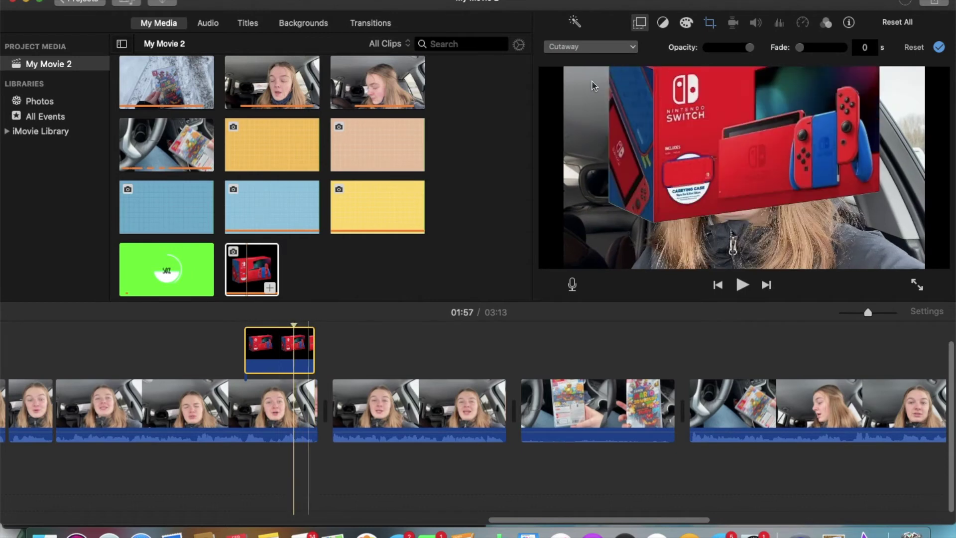
pyautogui.click(618, 48)
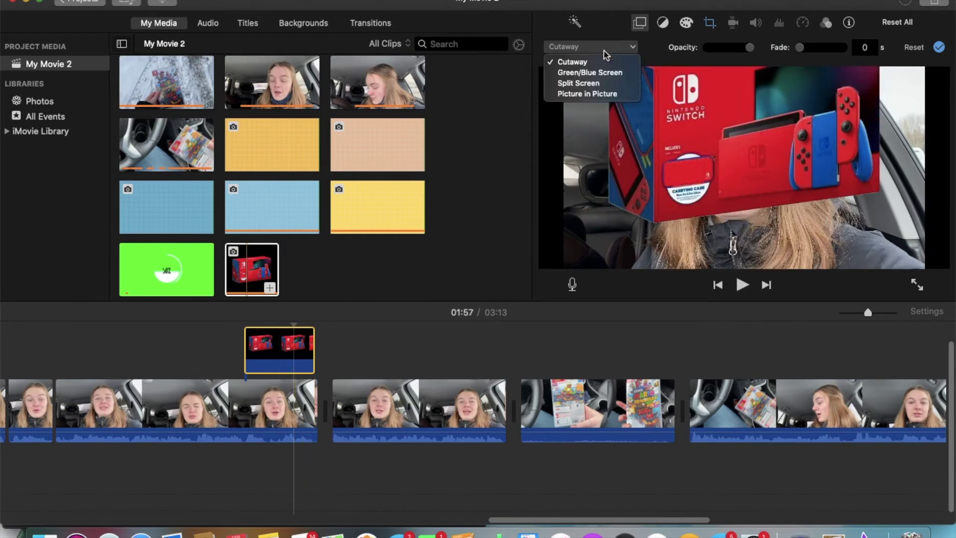
pyautogui.click(588, 94)
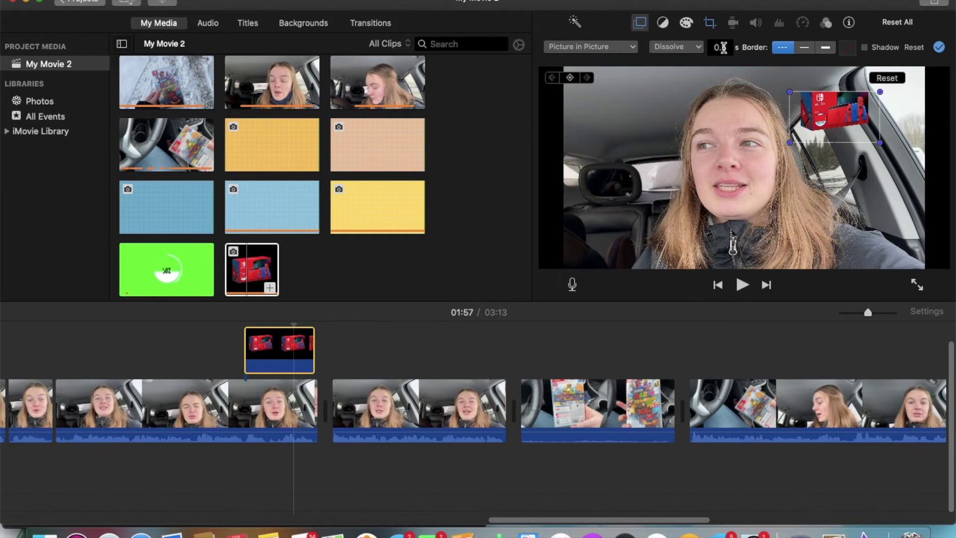
pyautogui.click(724, 48)
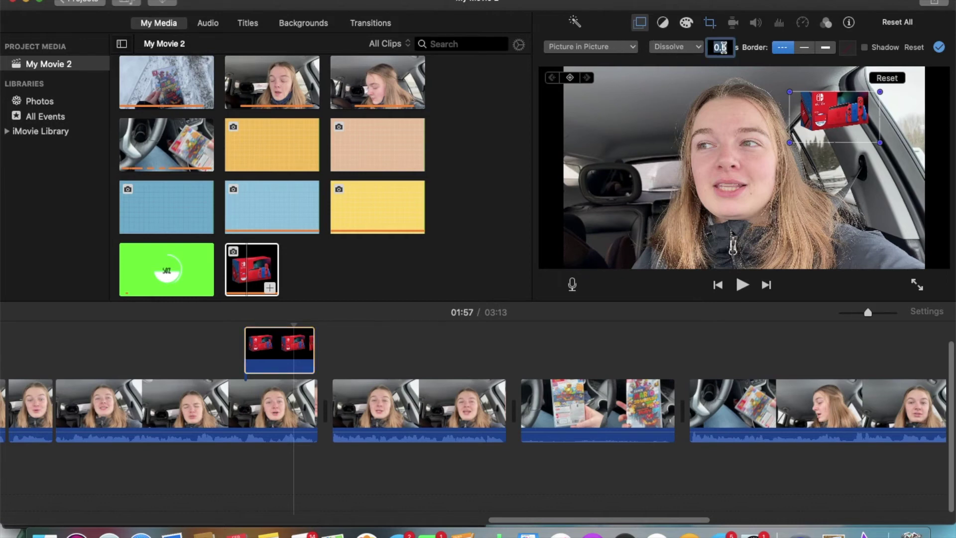
# Fit the whole image in frame, then enlarge the inset and move it to the upper left.
pyautogui.click(711, 22)
pyautogui.click(587, 50)
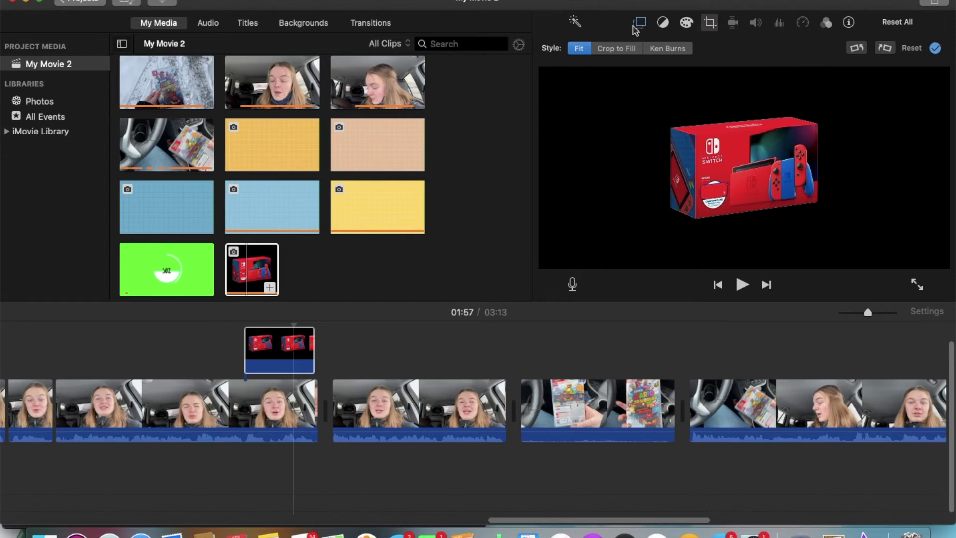
pyautogui.click(639, 28)
pyautogui.moveTo(807, 145); pyautogui.dragTo(725, 212)
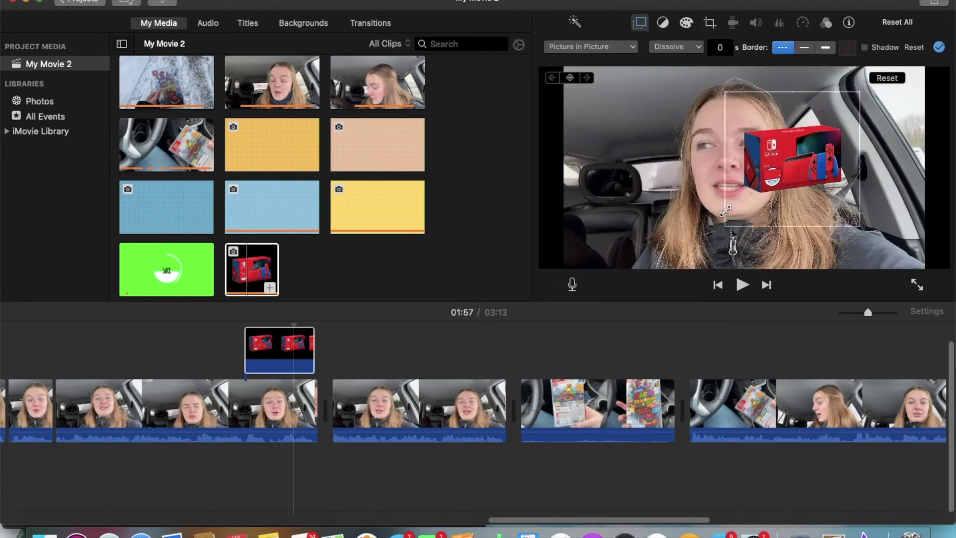
pyautogui.moveTo(776, 164); pyautogui.dragTo(611, 118)
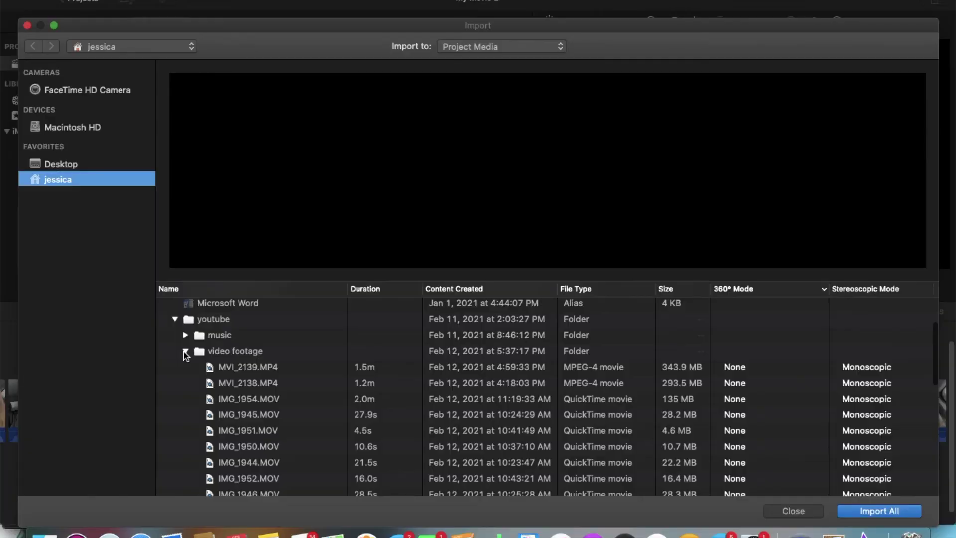
# Import the Bottle Cork file from the sound effects folder.
pyautogui.click(185, 351)
pyautogui.click(185, 382)
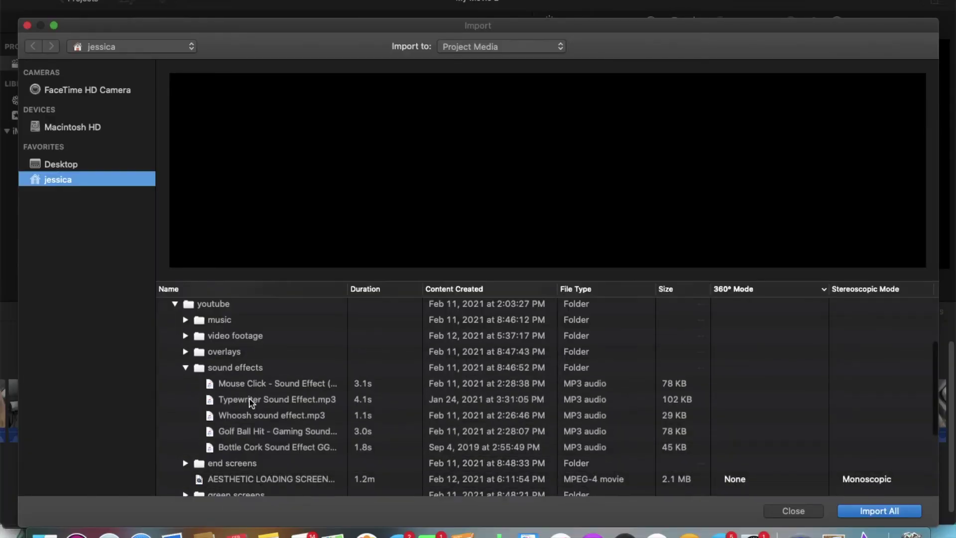
pyautogui.scroll(-3, 252, 398)
pyautogui.click(254, 399)
pyautogui.click(857, 513)
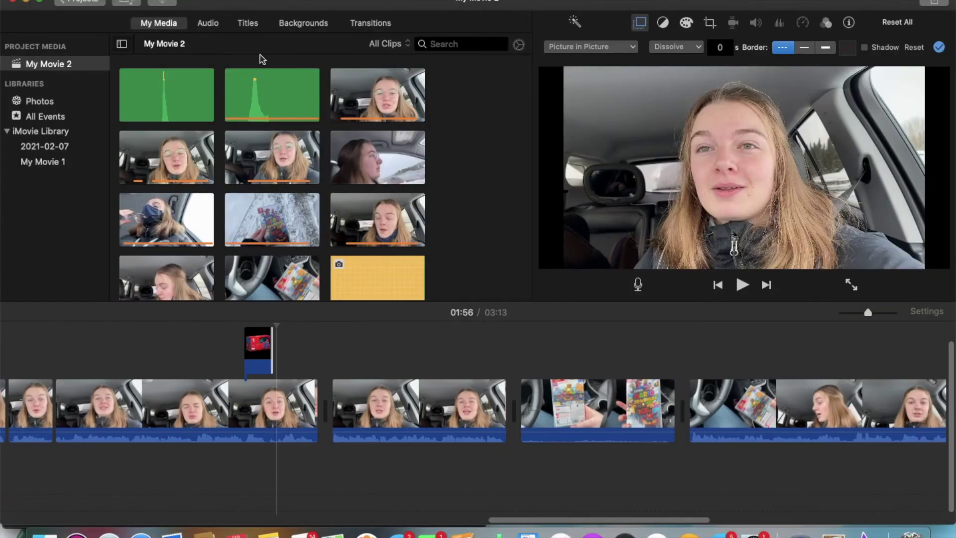
# Place Bottle Cork below the main vlog clip under the inset and play it back.
pyautogui.moveTo(148, 104); pyautogui.dragTo(227, 476)
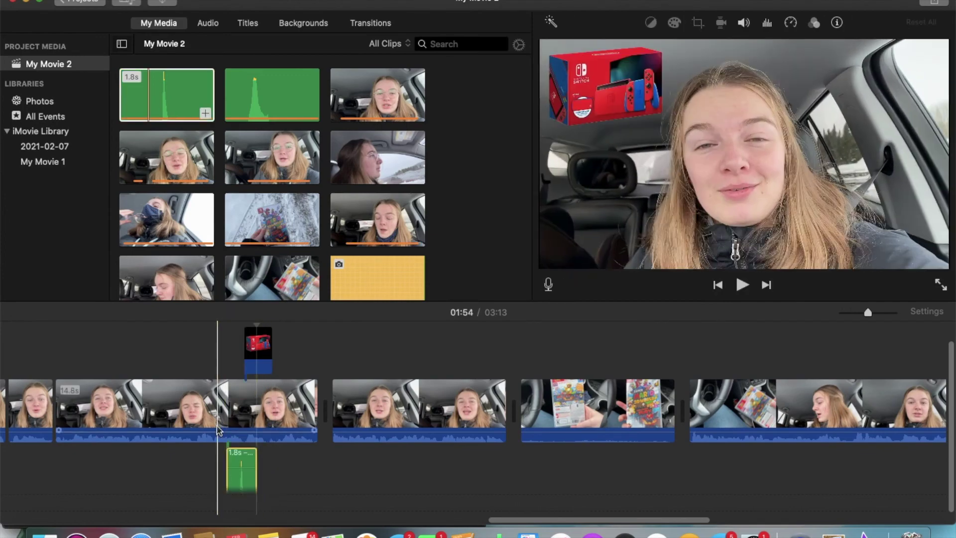
pyautogui.click(884, 312)
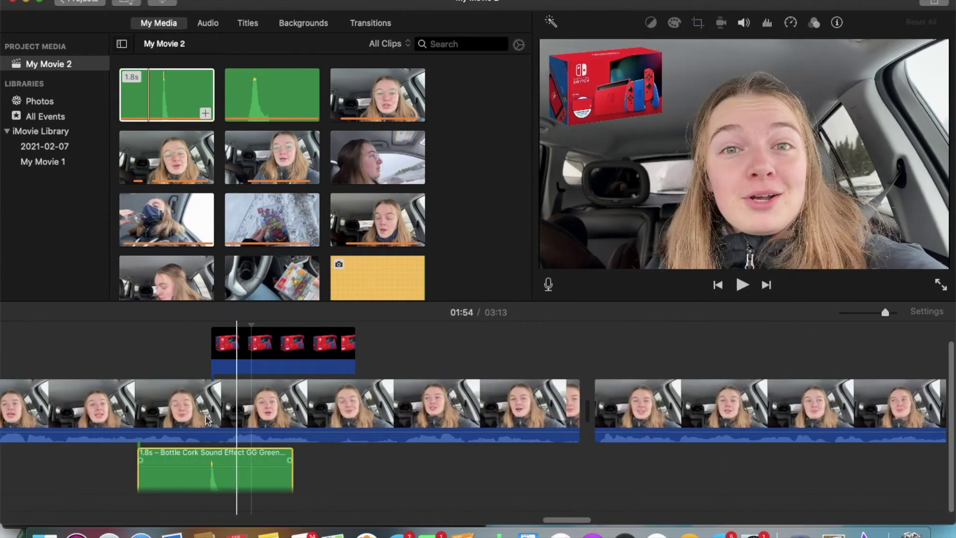
pyautogui.click(204, 412)
pyautogui.press('space')
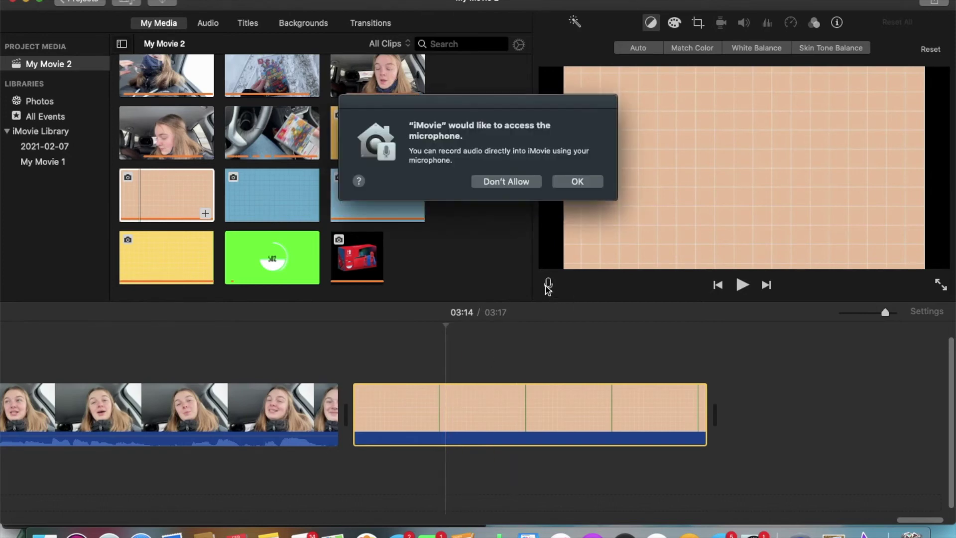
# Allow microphone access and record a 2.8 s VO-1 voiceover under the tan grid clip.
pyautogui.click(577, 182)
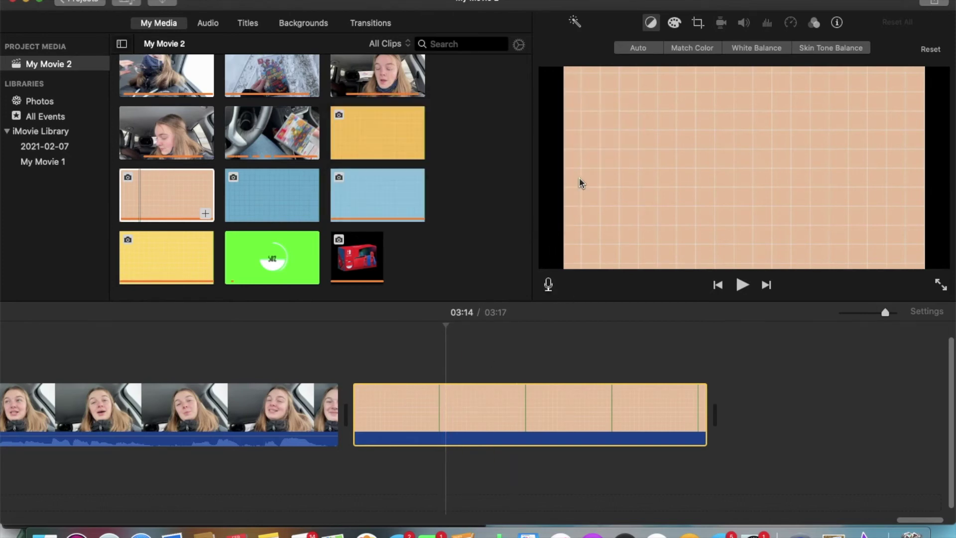
pyautogui.click(744, 287)
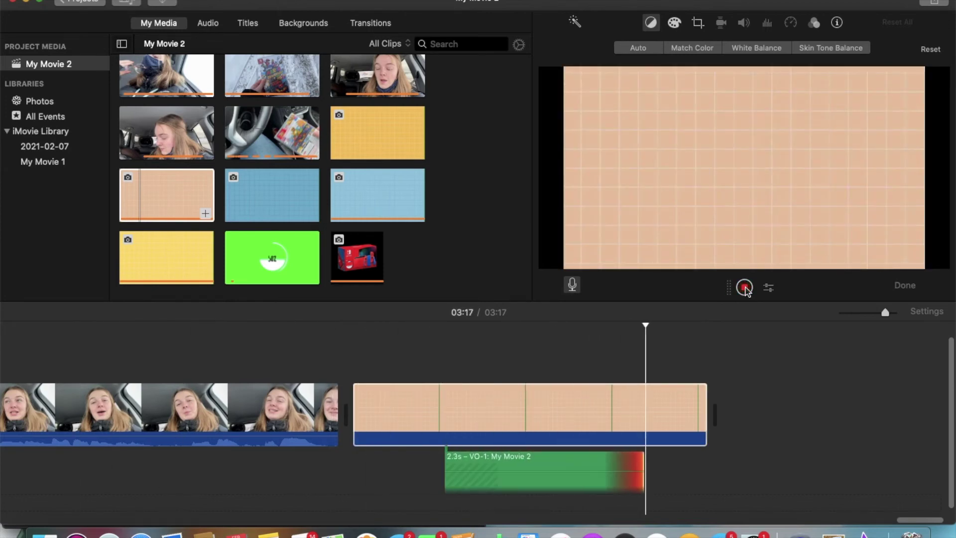
pyautogui.click(745, 288)
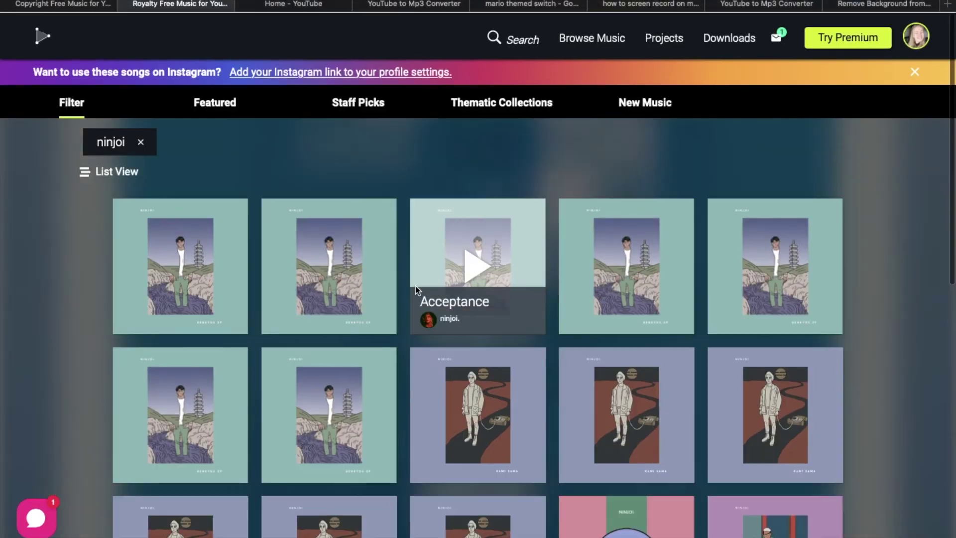
# Preview Rain by ninjoi, then select its YouTube credit line in Downloads.
pyautogui.scroll(-2, 415, 286)
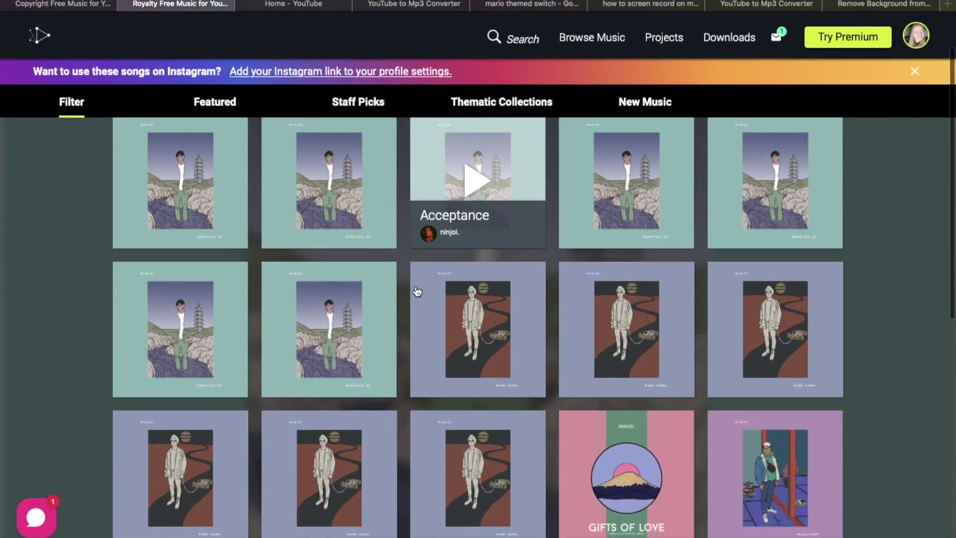
pyautogui.scroll(-3, 410, 344)
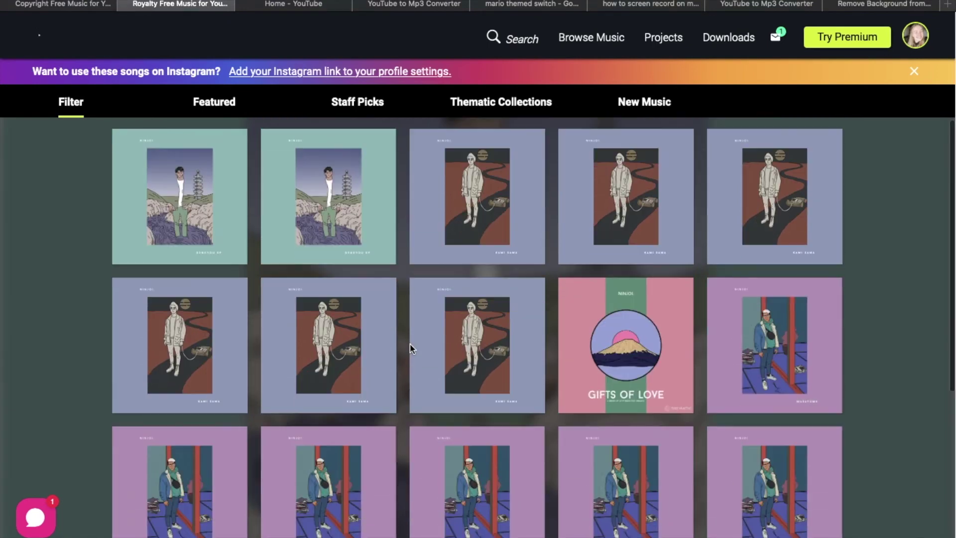
pyautogui.scroll(-2, 410, 343)
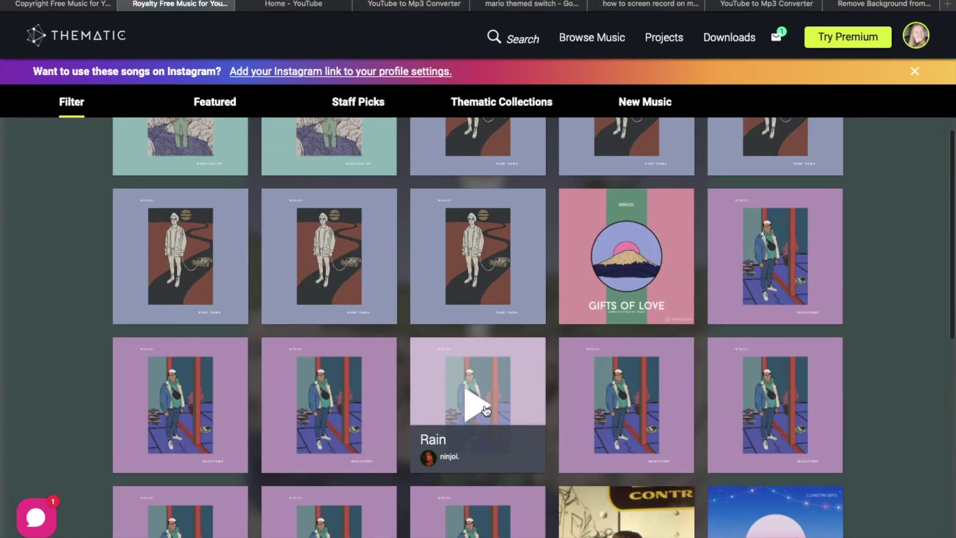
pyautogui.click(485, 410)
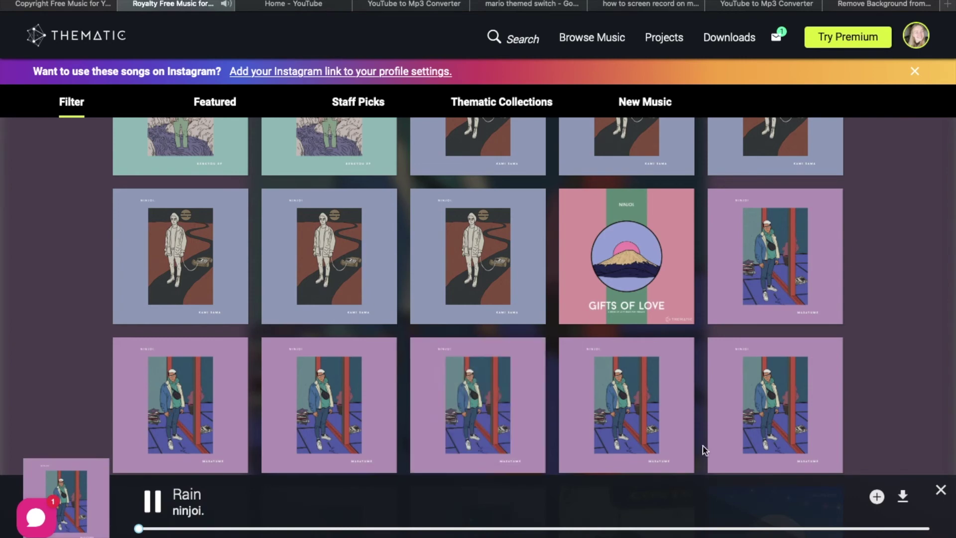
pyautogui.click(903, 498)
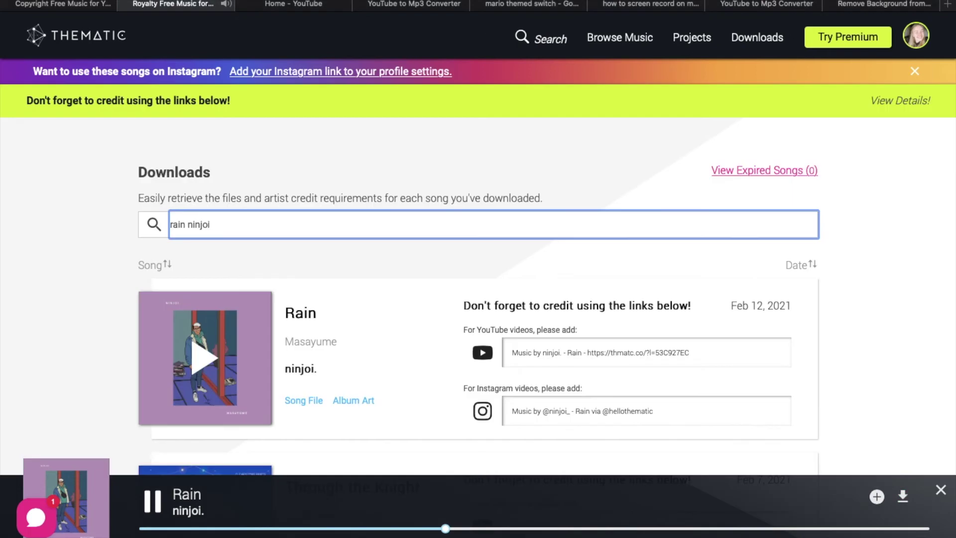
pyautogui.click(584, 351)
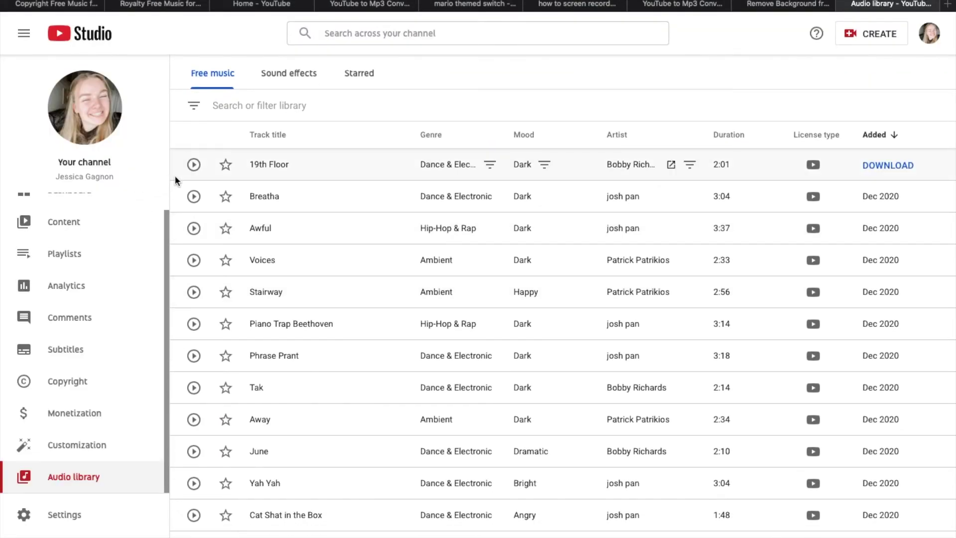
pyautogui.scroll(-2, 354, 240)
pyautogui.scroll(-2, 350, 200)
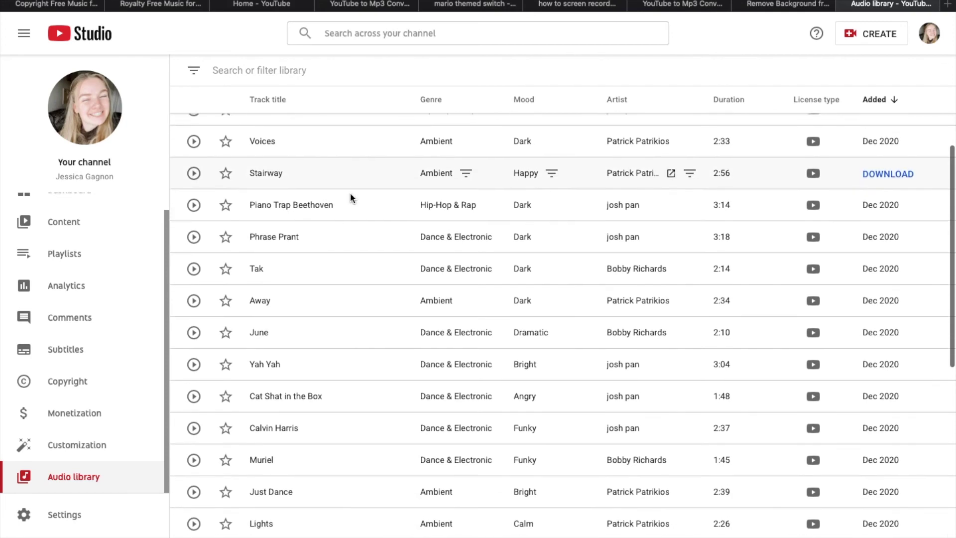
pyautogui.moveTo(816, 169)
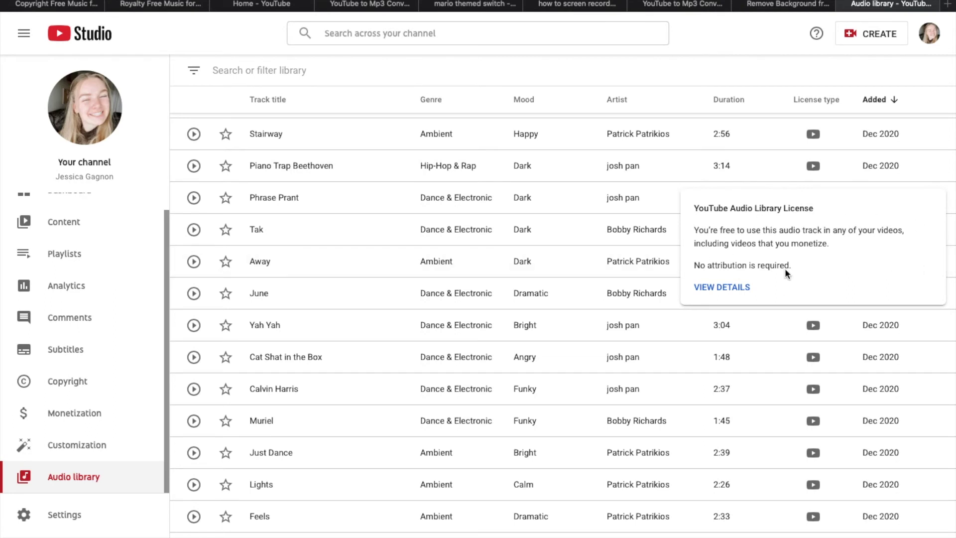
pyautogui.moveTo(816, 142)
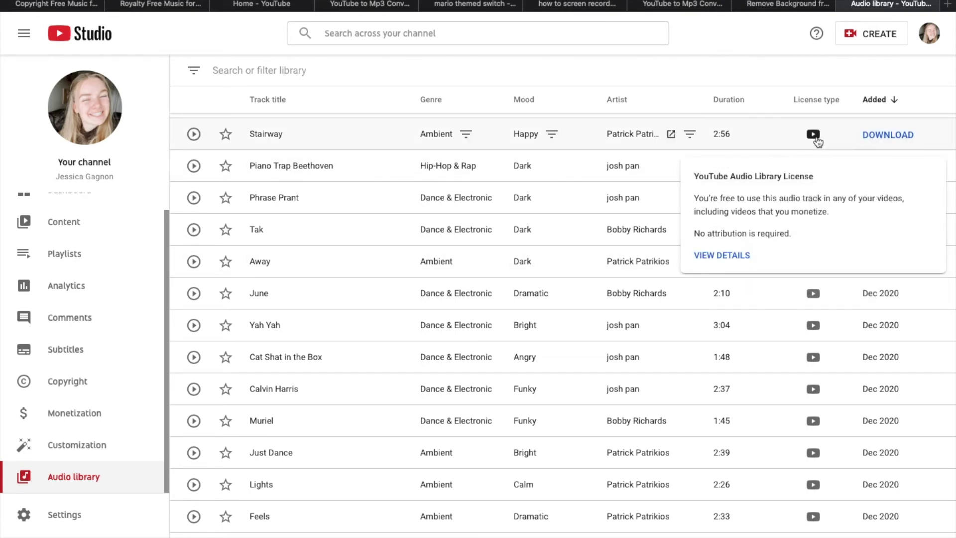
pyautogui.moveTo(813, 365)
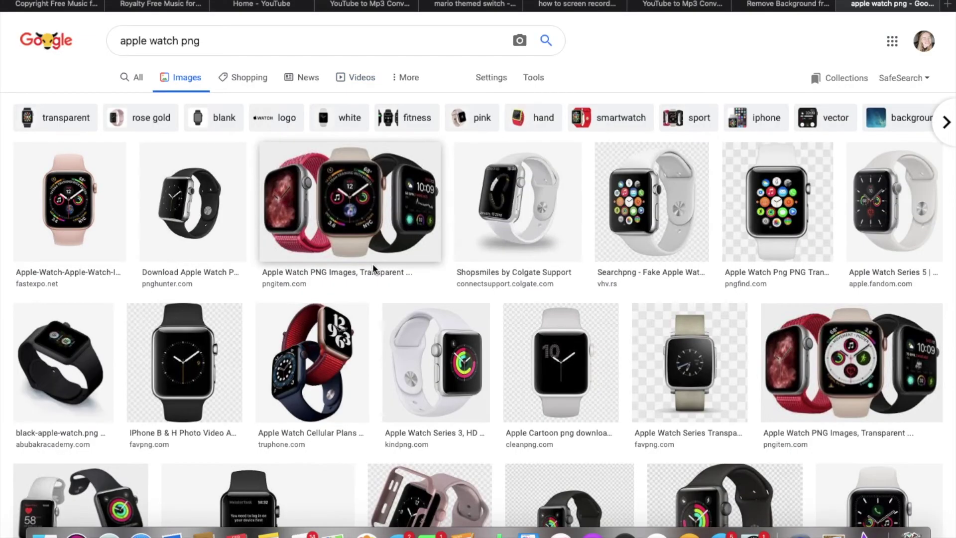
# Save the Apple Watch screen template image from the results to Downloads.
pyautogui.scroll(-3, 439, 352)
pyautogui.scroll(-5, 439, 352)
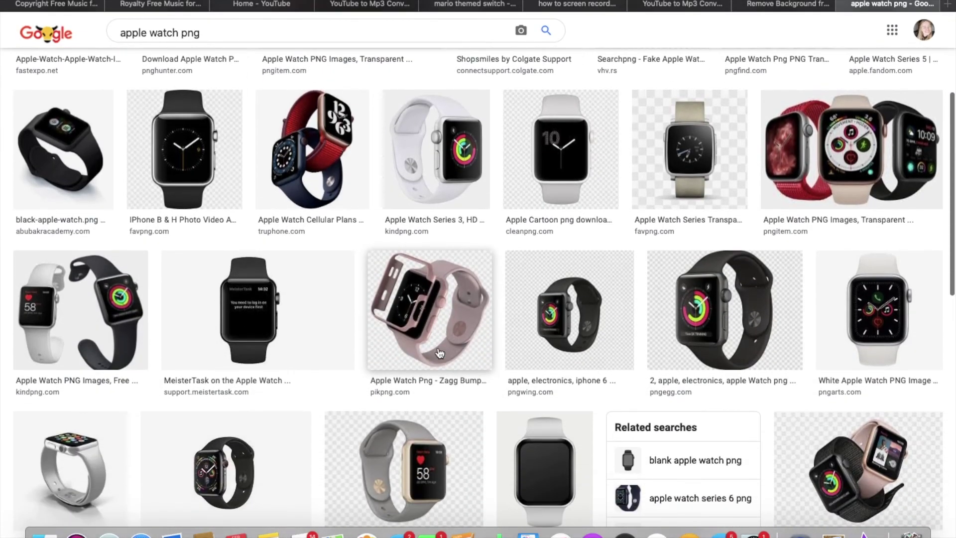
pyautogui.click(547, 423)
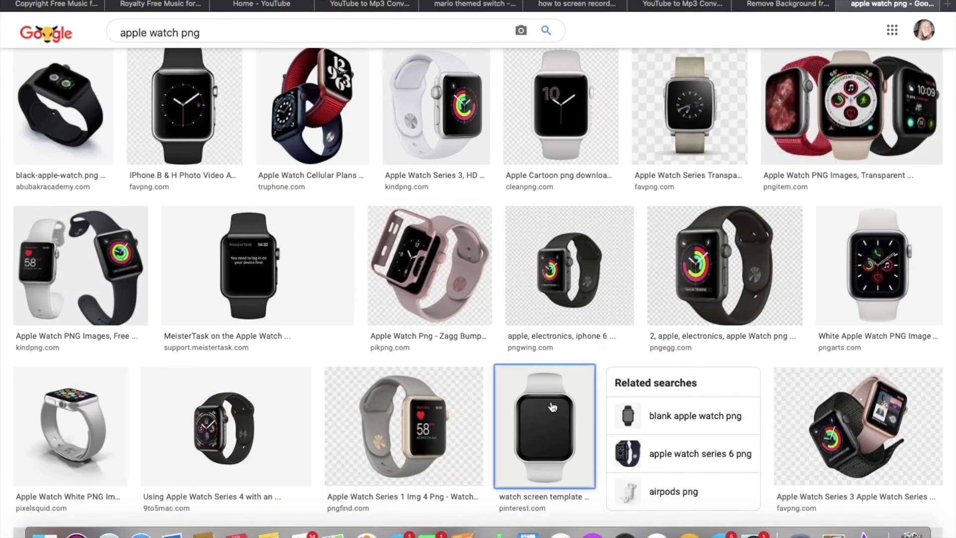
pyautogui.rightClick(678, 289)
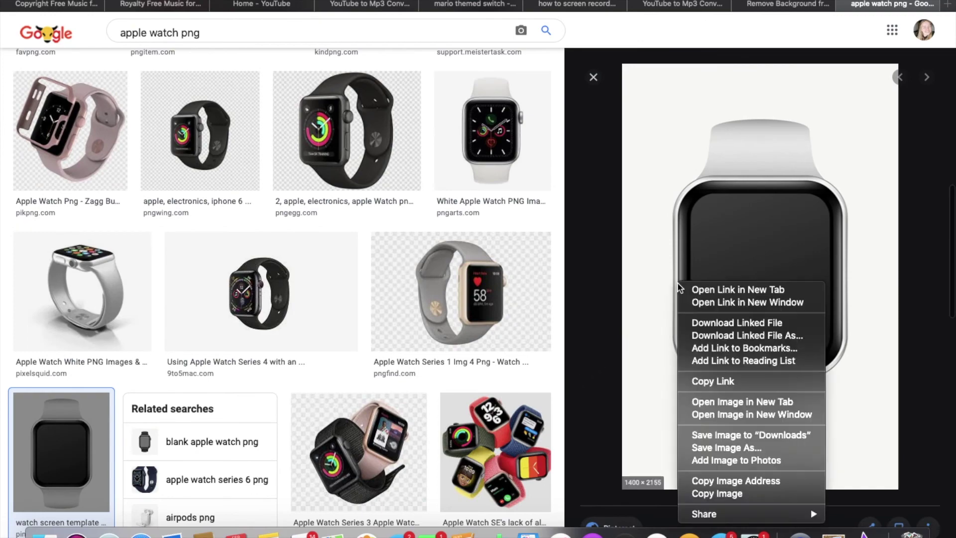
pyautogui.click(721, 436)
pyautogui.hotkey('ctrl', 'Up')
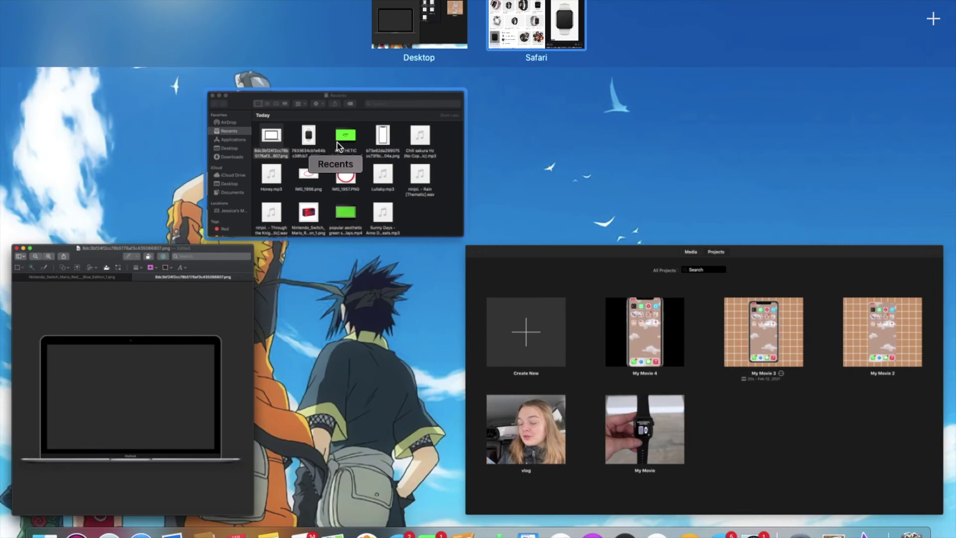
# Open the downloaded Apple Watch image in Preview.
pyautogui.click(259, 181)
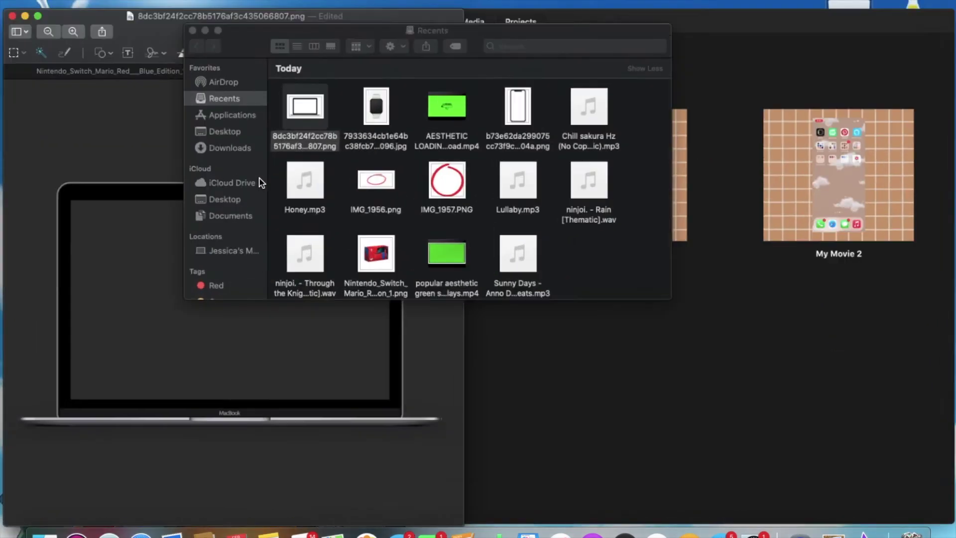
pyautogui.click(381, 112)
pyautogui.doubleClick(380, 112)
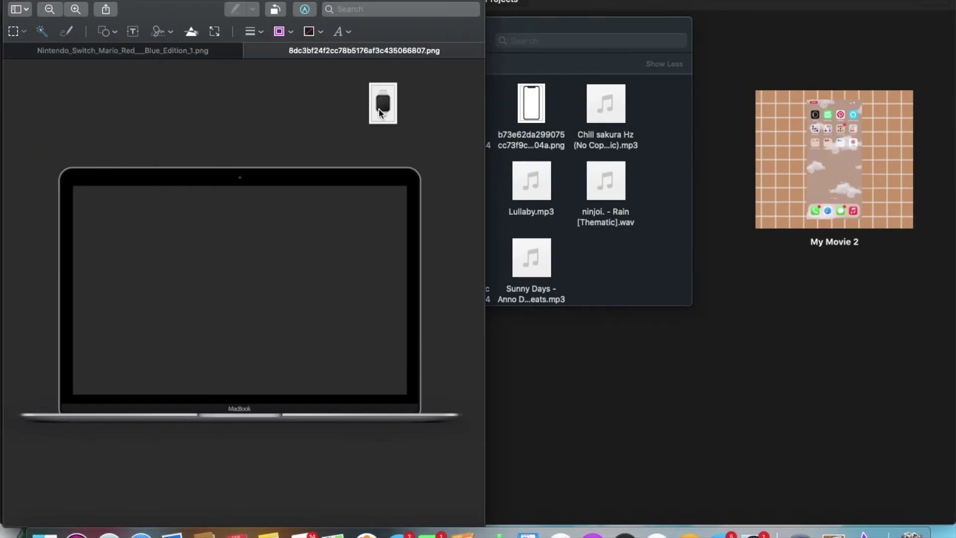
# Use Instant Alpha to clear the white background and watch screen, converting the file to PNG.
pyautogui.click(303, 10)
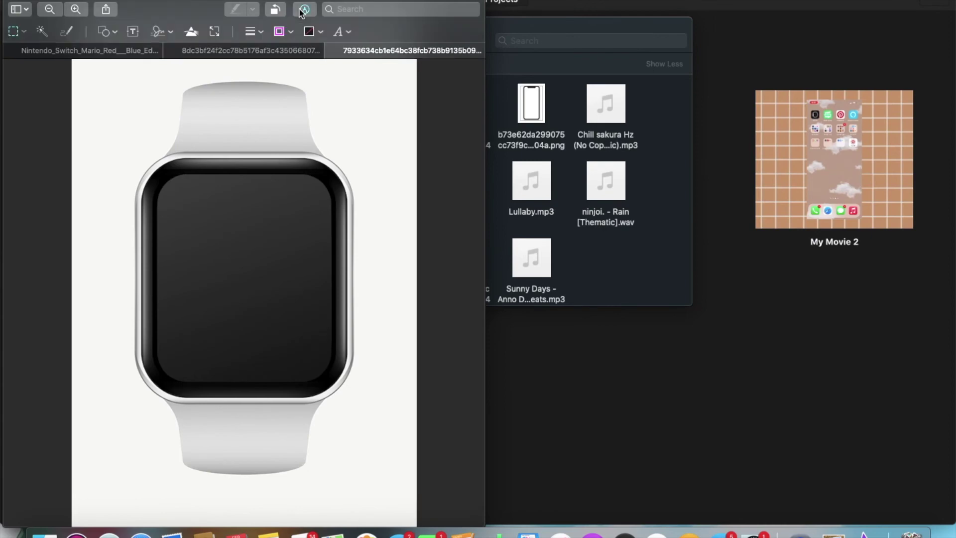
pyautogui.click(41, 32)
pyautogui.moveTo(95, 81)
pyautogui.mouseDown()
pyautogui.moveTo(103, 107)
pyautogui.moveTo(98, 77)
pyautogui.mouseUp()
pyautogui.click(100, 81)
pyautogui.press('Delete')
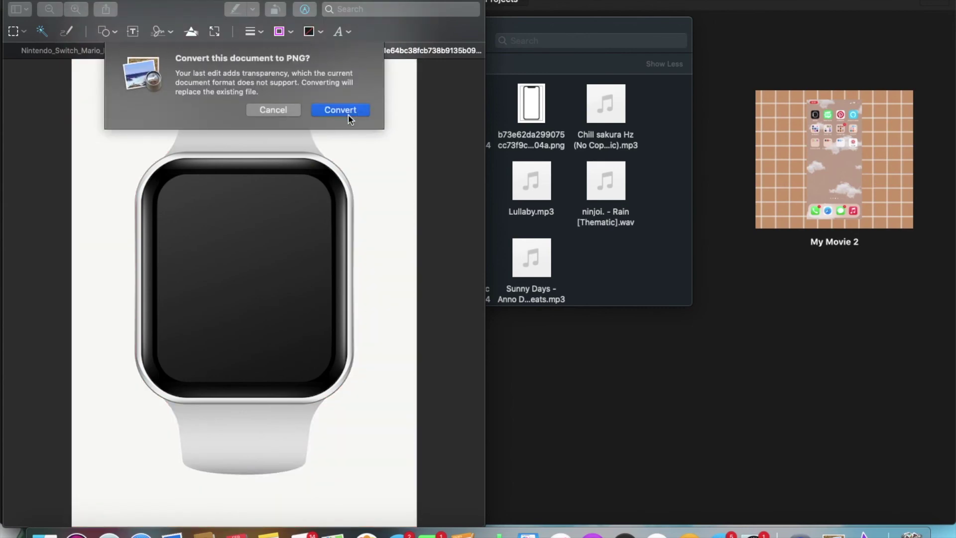
pyautogui.click(348, 114)
pyautogui.moveTo(186, 201); pyautogui.dragTo(192, 215)
pyautogui.press('Delete')
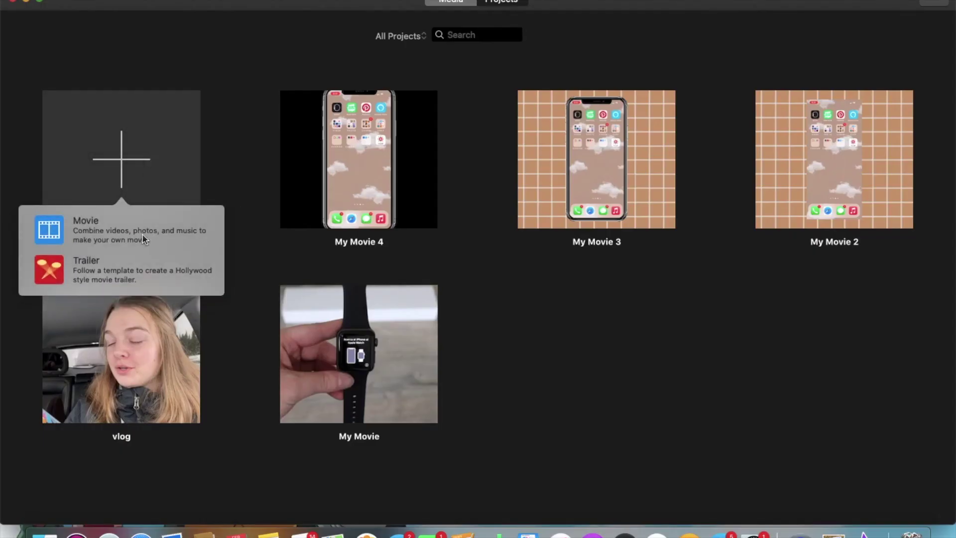
# Start a new movie and place a shortened phone image above the grid clip.
pyautogui.click(80, 223)
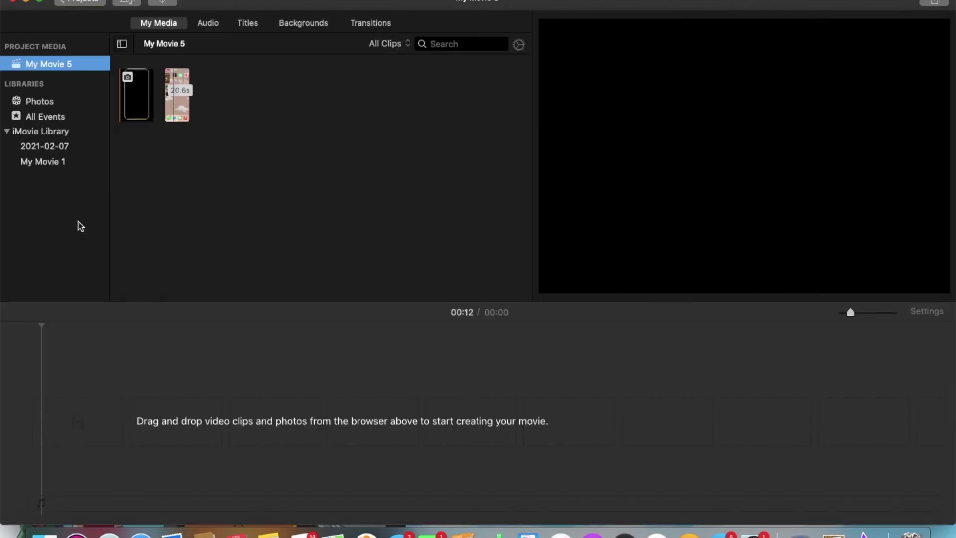
pyautogui.click(326, 189)
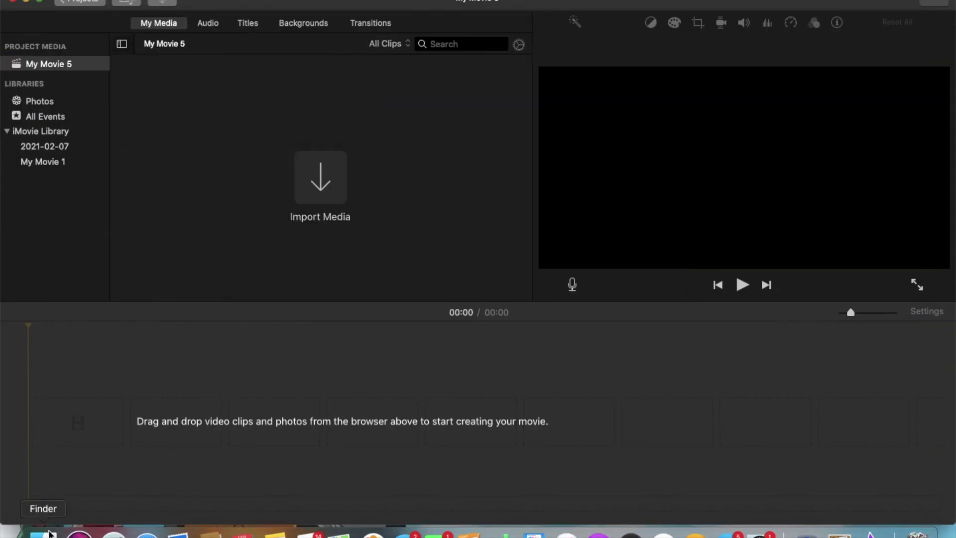
pyautogui.click(50, 533)
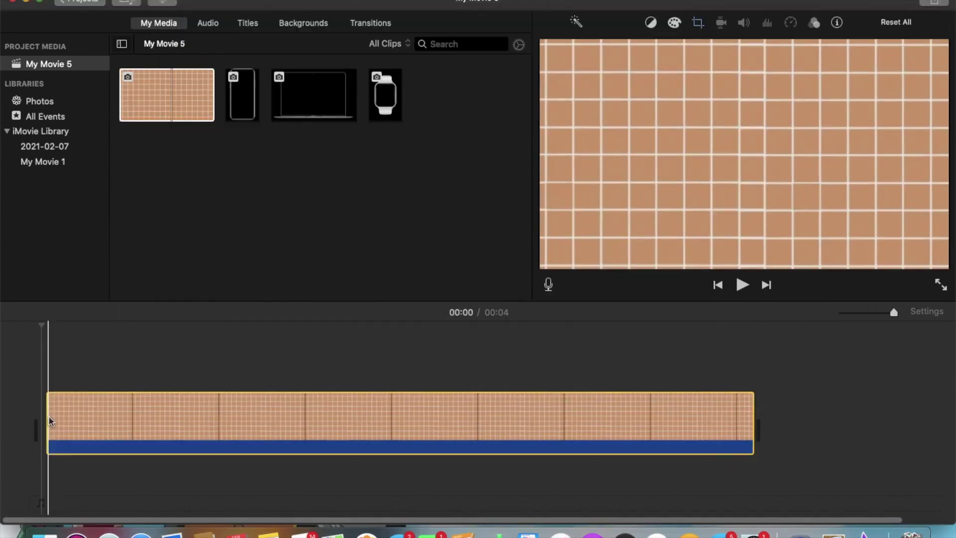
pyautogui.moveTo(243, 95); pyautogui.dragTo(74, 368)
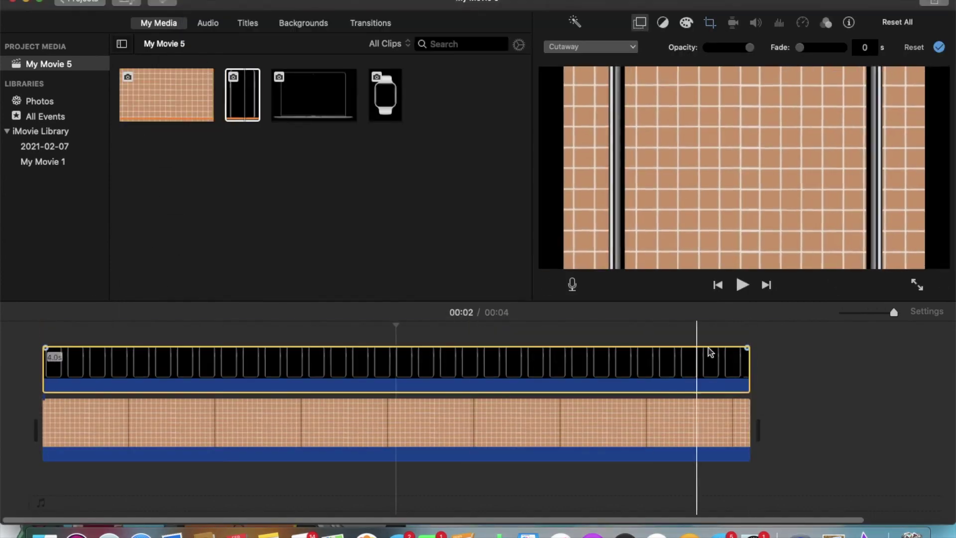
pyautogui.moveTo(749, 369); pyautogui.dragTo(266, 368)
# Set the phone overlay to Picture in Picture with a 0 s dissolve.
pyautogui.click(589, 46)
pyautogui.click(578, 94)
pyautogui.doubleClick(720, 48)
pyautogui.write('0')
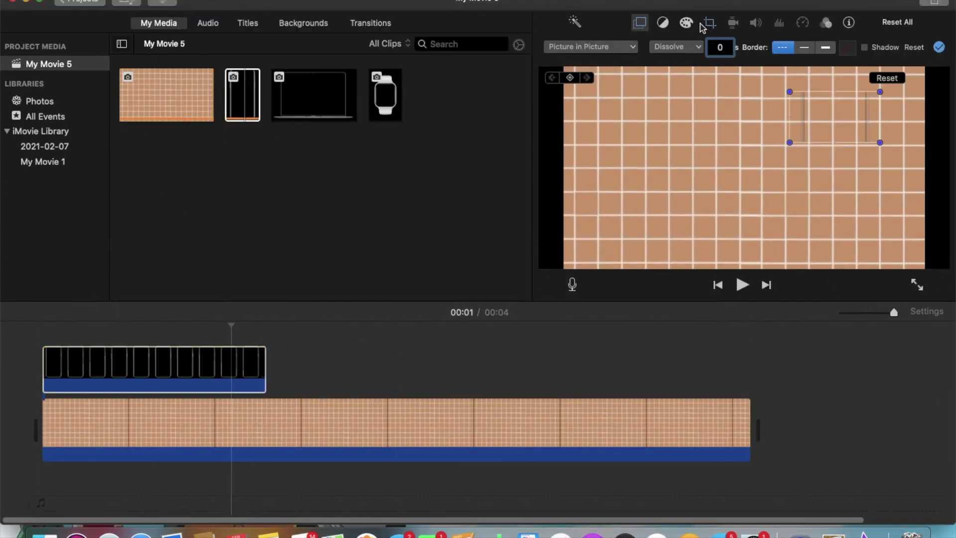
pyautogui.press('Return')
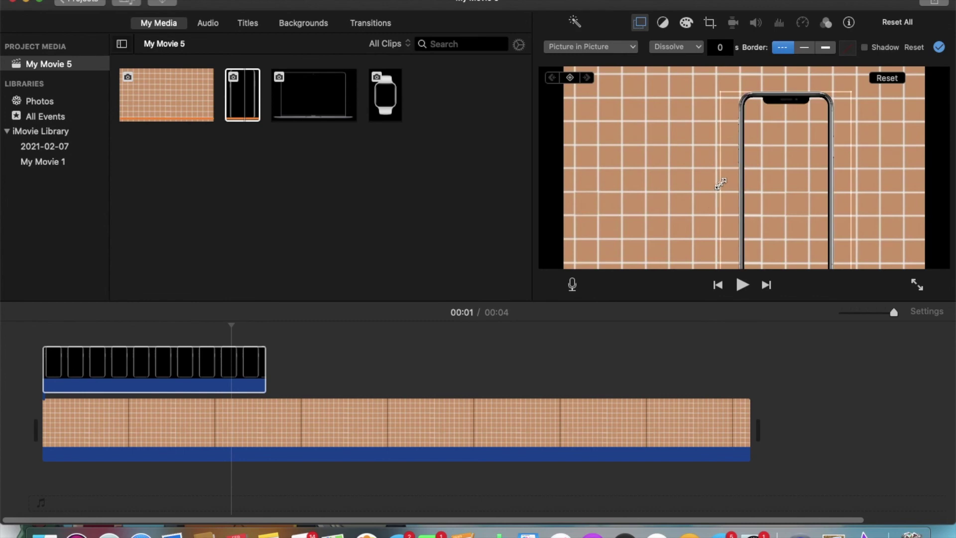
# Enlarge the phone inset, move it left, and export My Movie 5 as a file.
pyautogui.moveTo(720, 184); pyautogui.dragTo(578, 102)
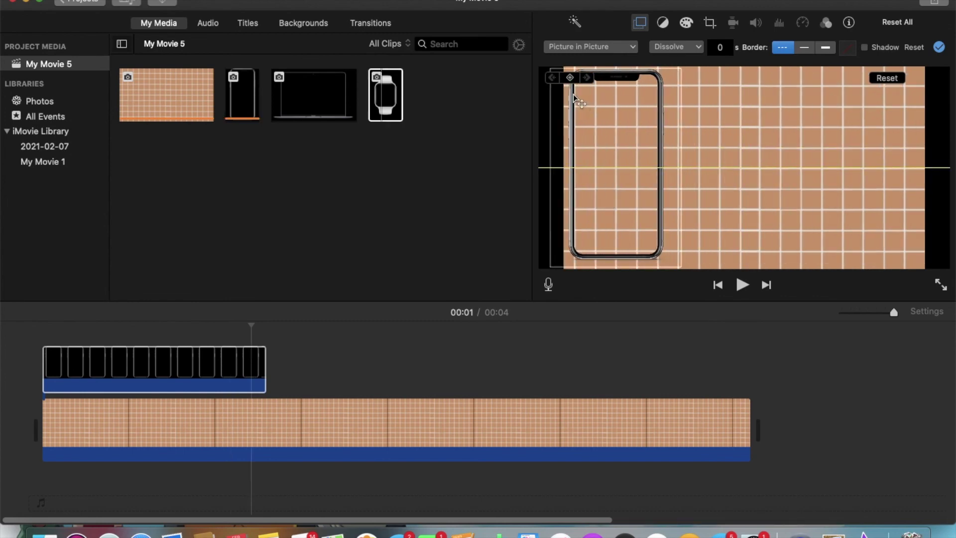
pyautogui.click(939, 47)
pyautogui.click(934, 2)
pyautogui.click(903, 90)
pyautogui.click(689, 259)
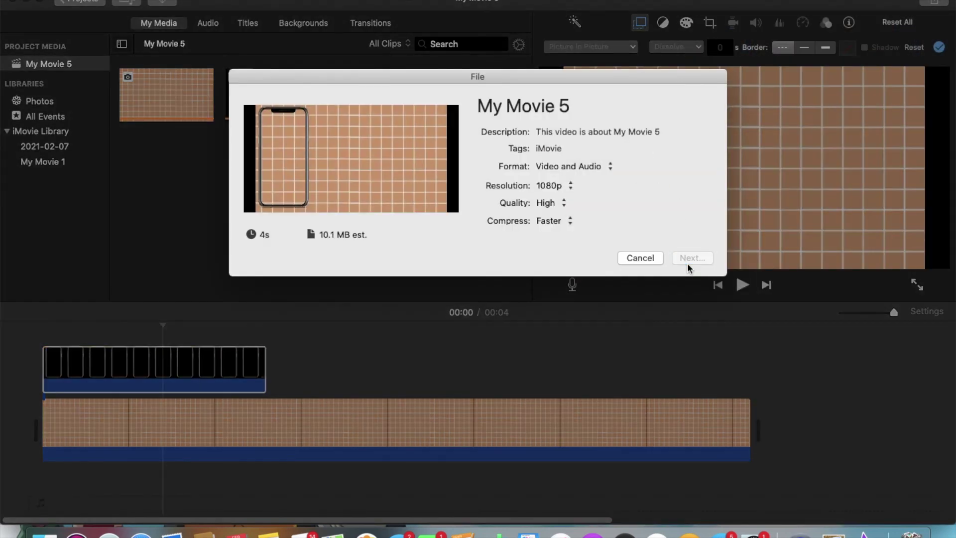
pyautogui.click(550, 154)
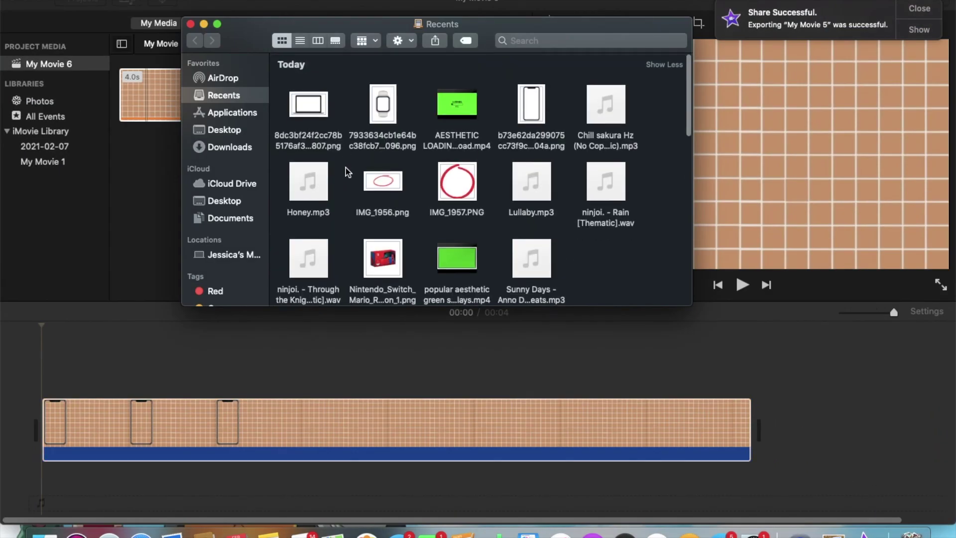
# Add the watch image above the grid clip and export My Movie 6 as a file.
pyautogui.moveTo(383, 104); pyautogui.dragTo(262, 345)
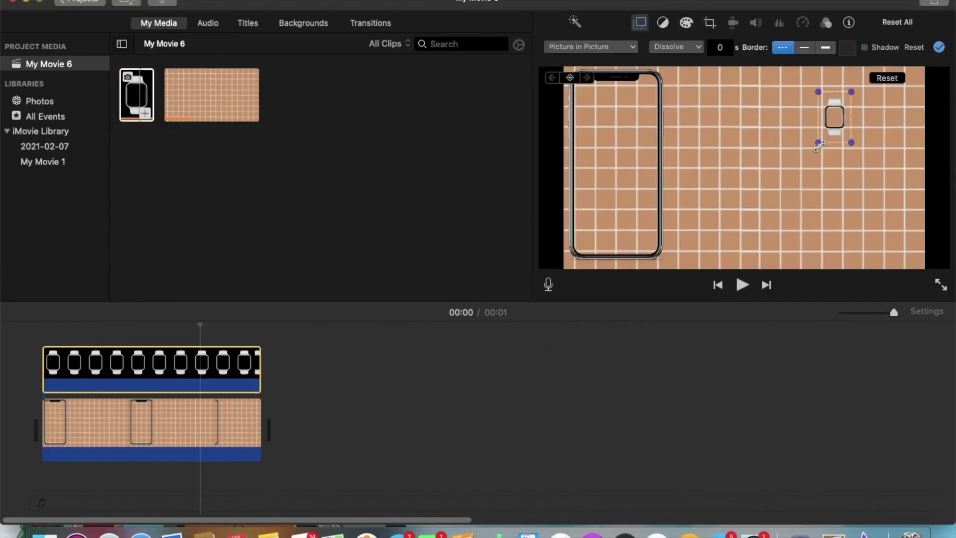
pyautogui.click(934, 3)
pyautogui.click(903, 89)
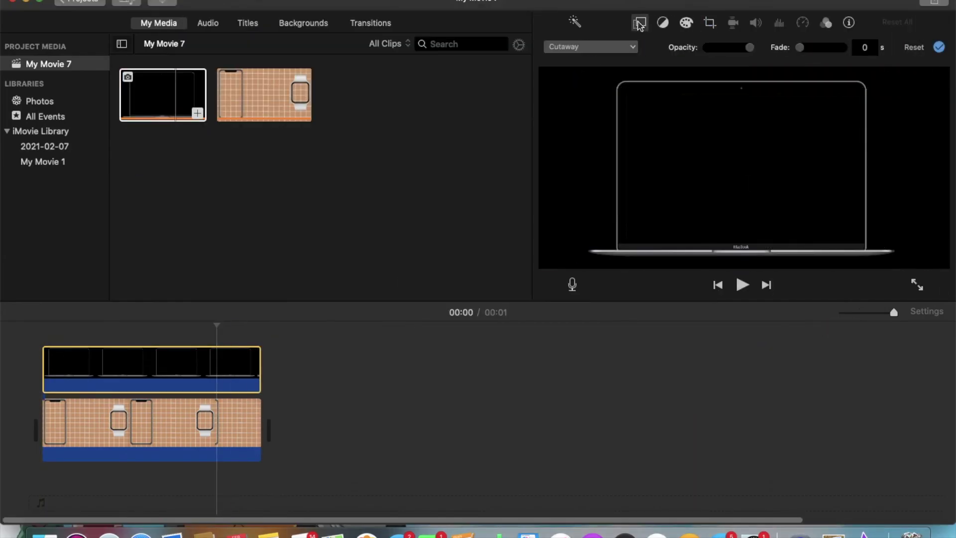
# Make the laptop a picture-in-picture inset centred between phone and watch, then play.
pyautogui.click(590, 46)
pyautogui.click(577, 79)
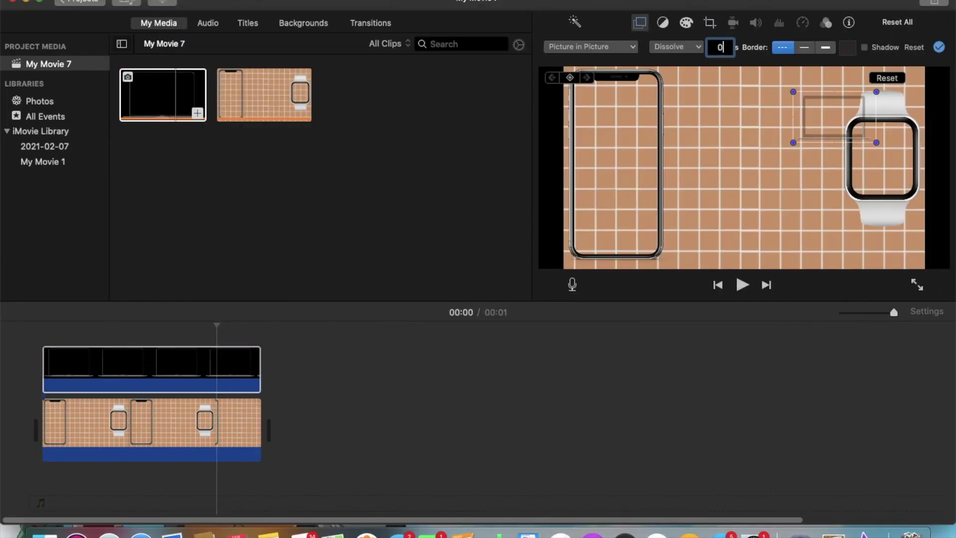
pyautogui.moveTo(789, 141); pyautogui.dragTo(777, 177)
pyautogui.press('\\')
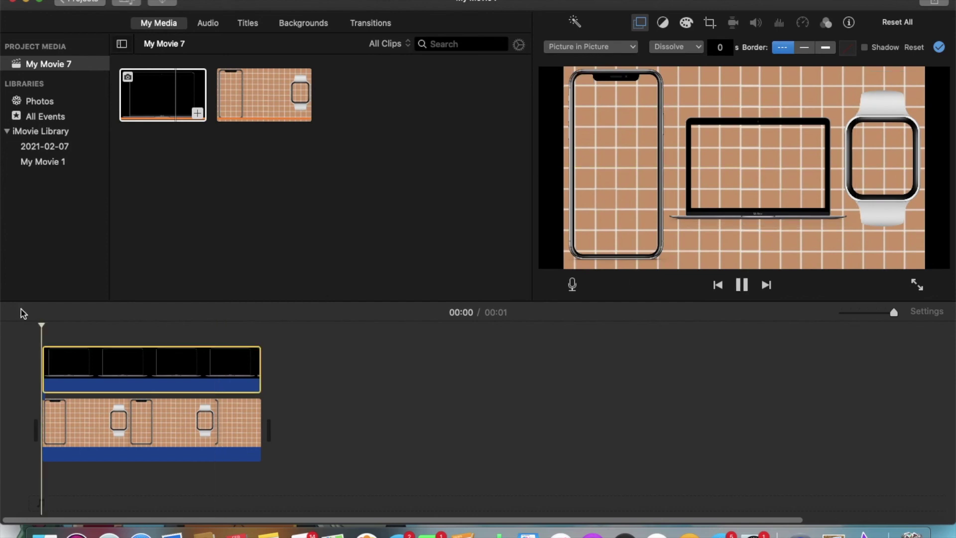